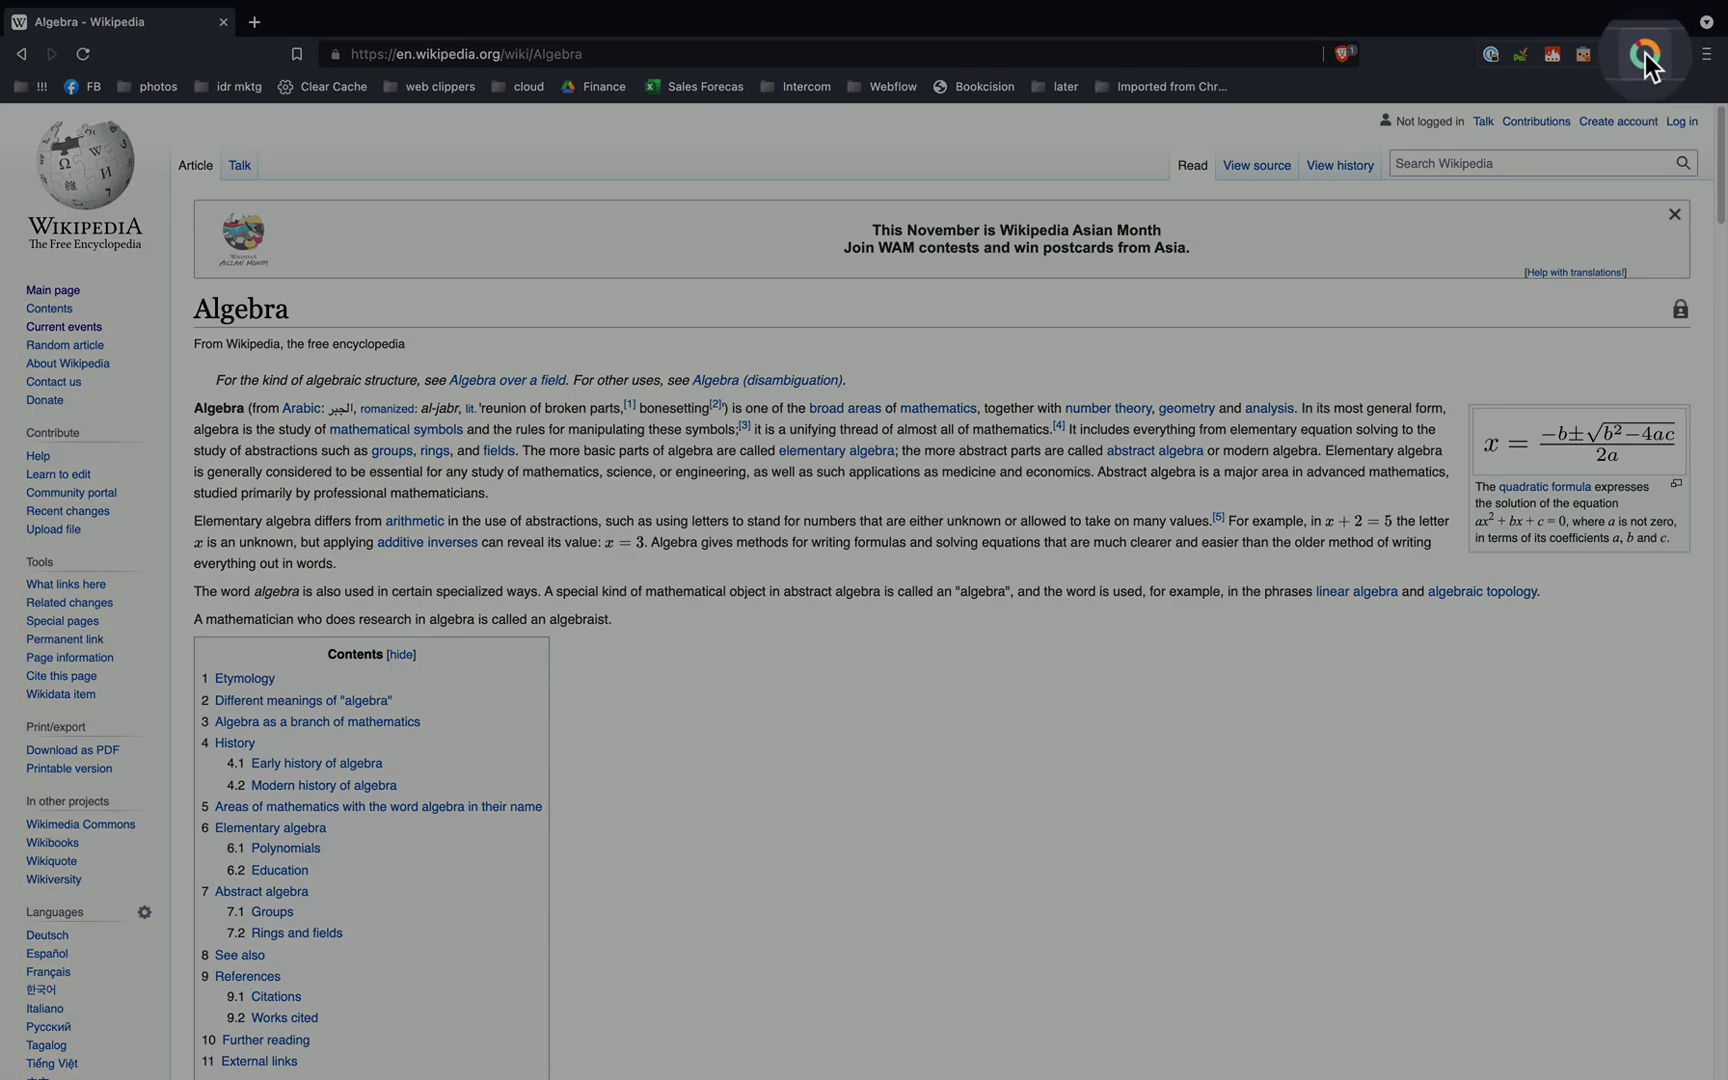
Save the whole Algebra Wikipedia page as a PDF through the webclipper
left_click(1647, 61)
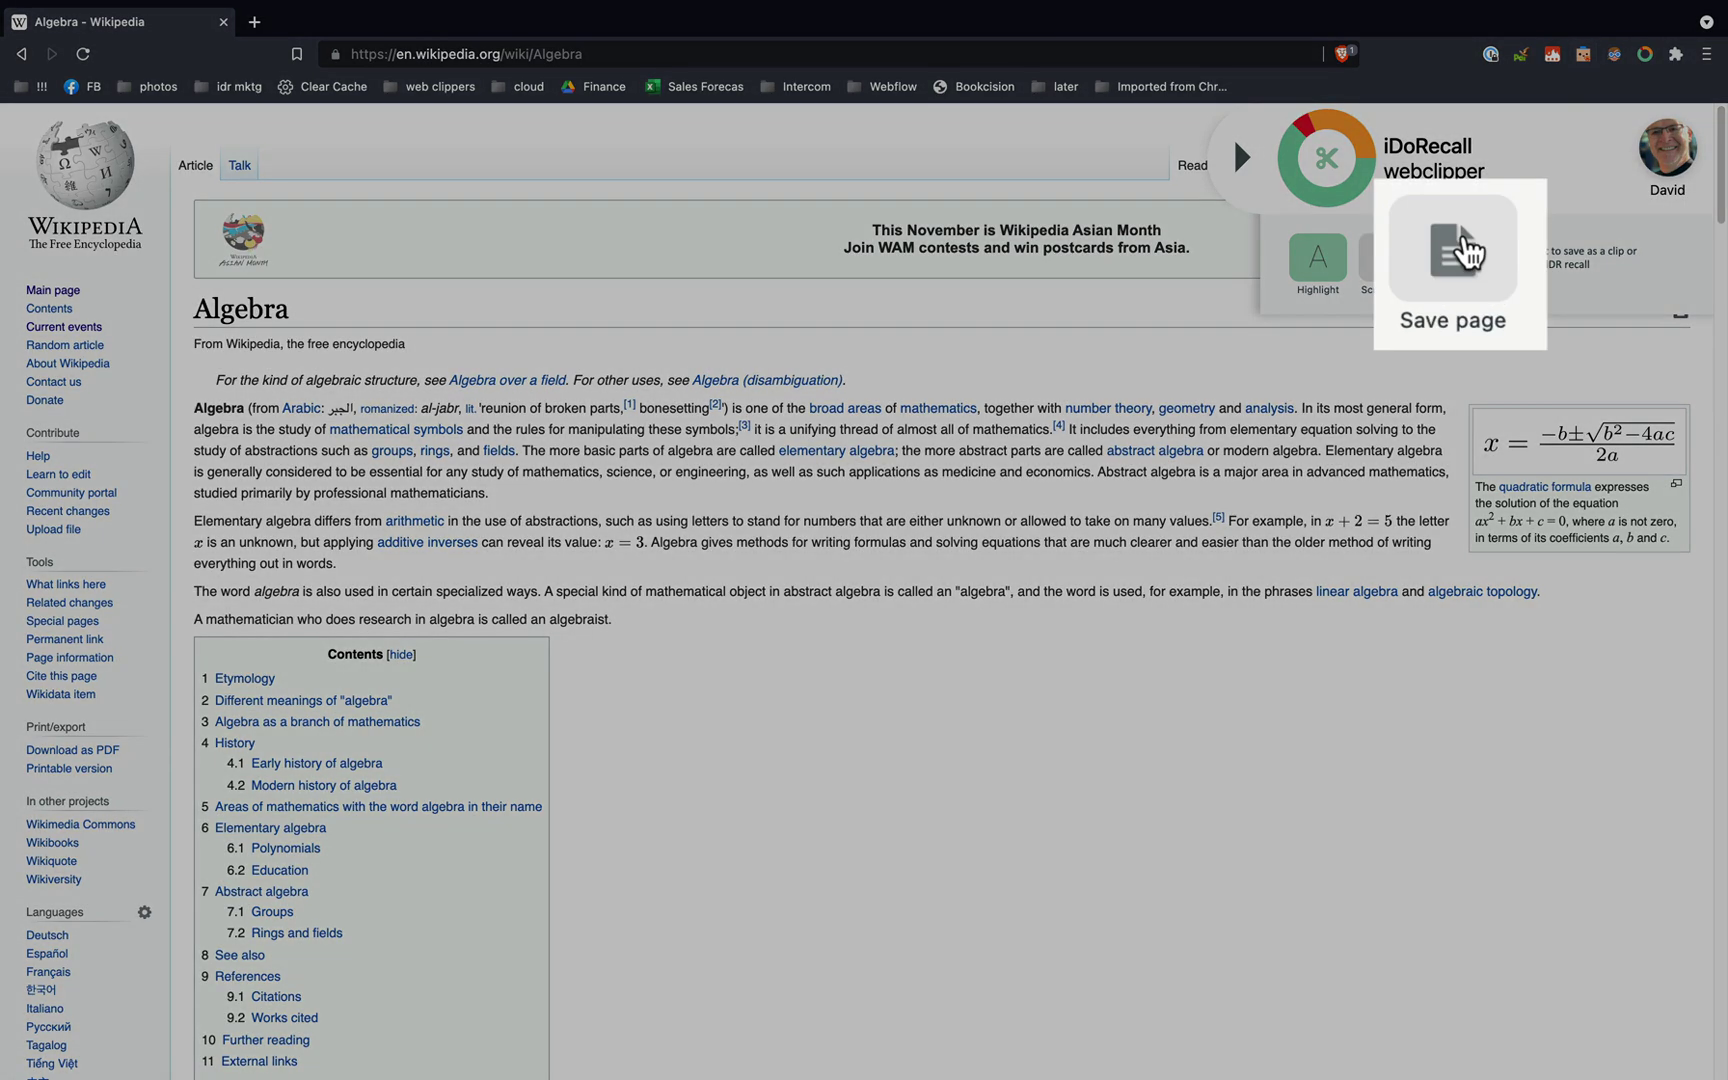
left_click(1464, 252)
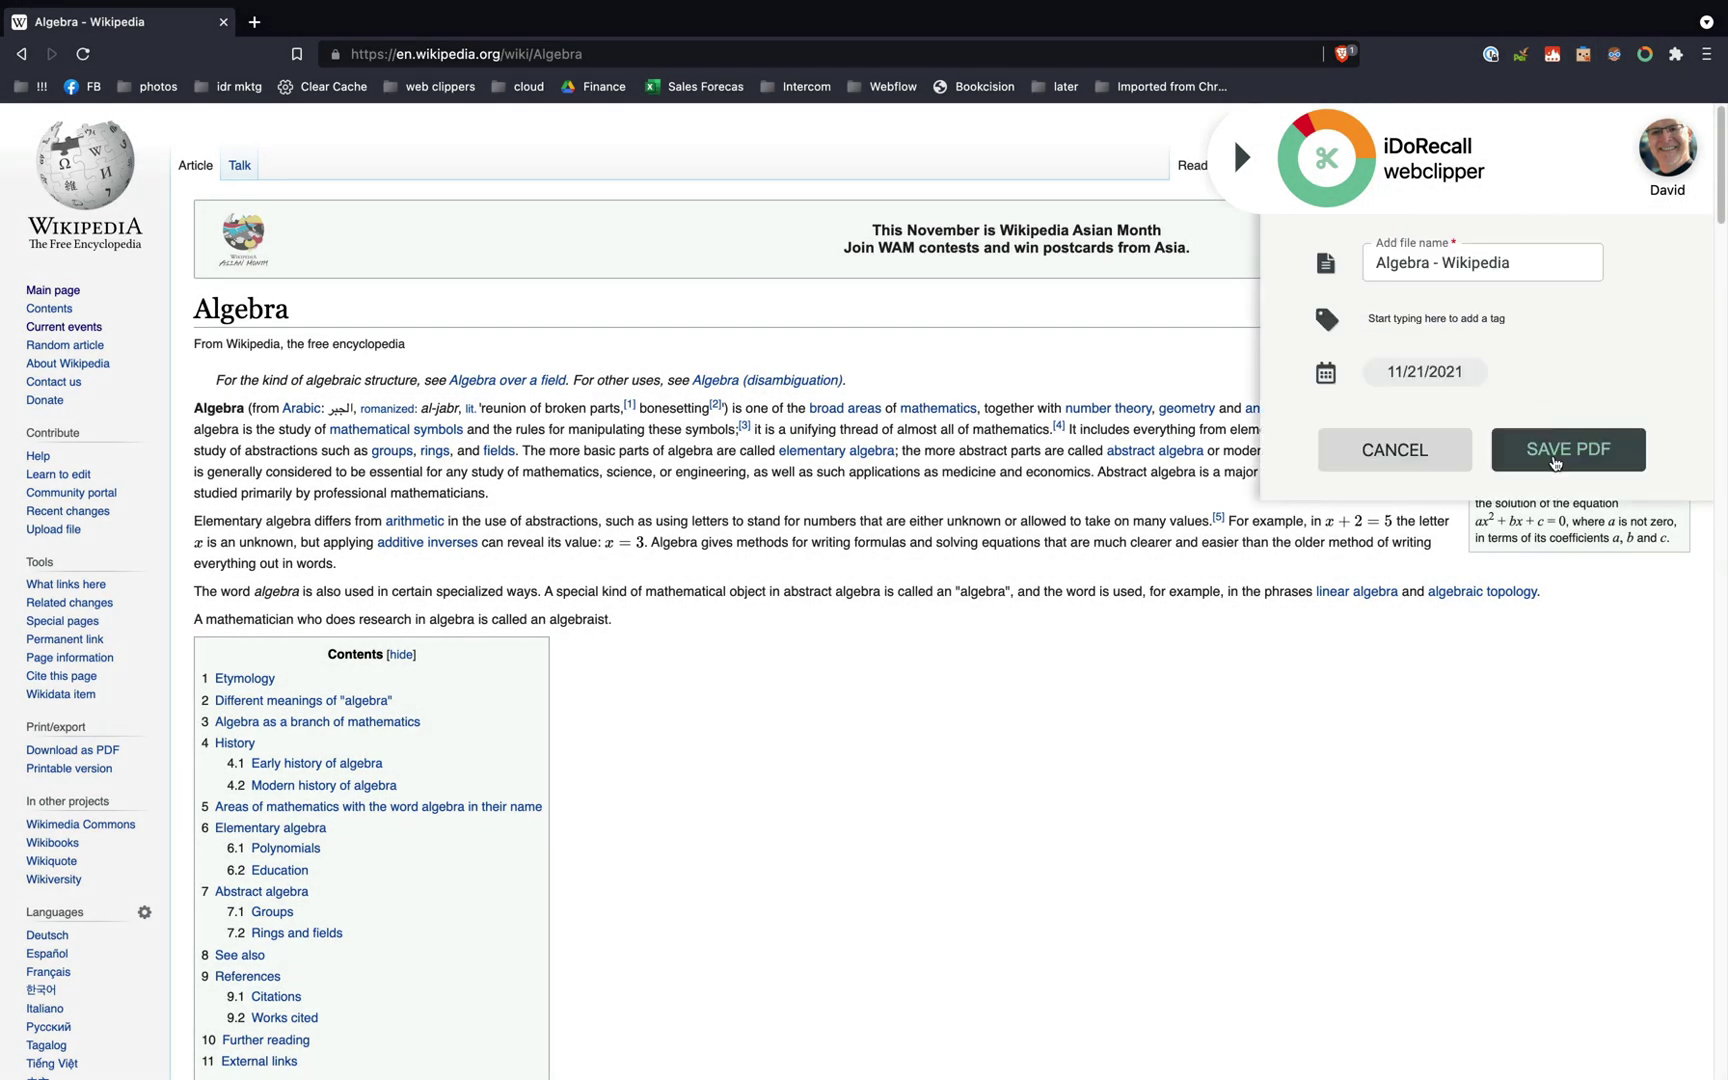
left_click(1554, 462)
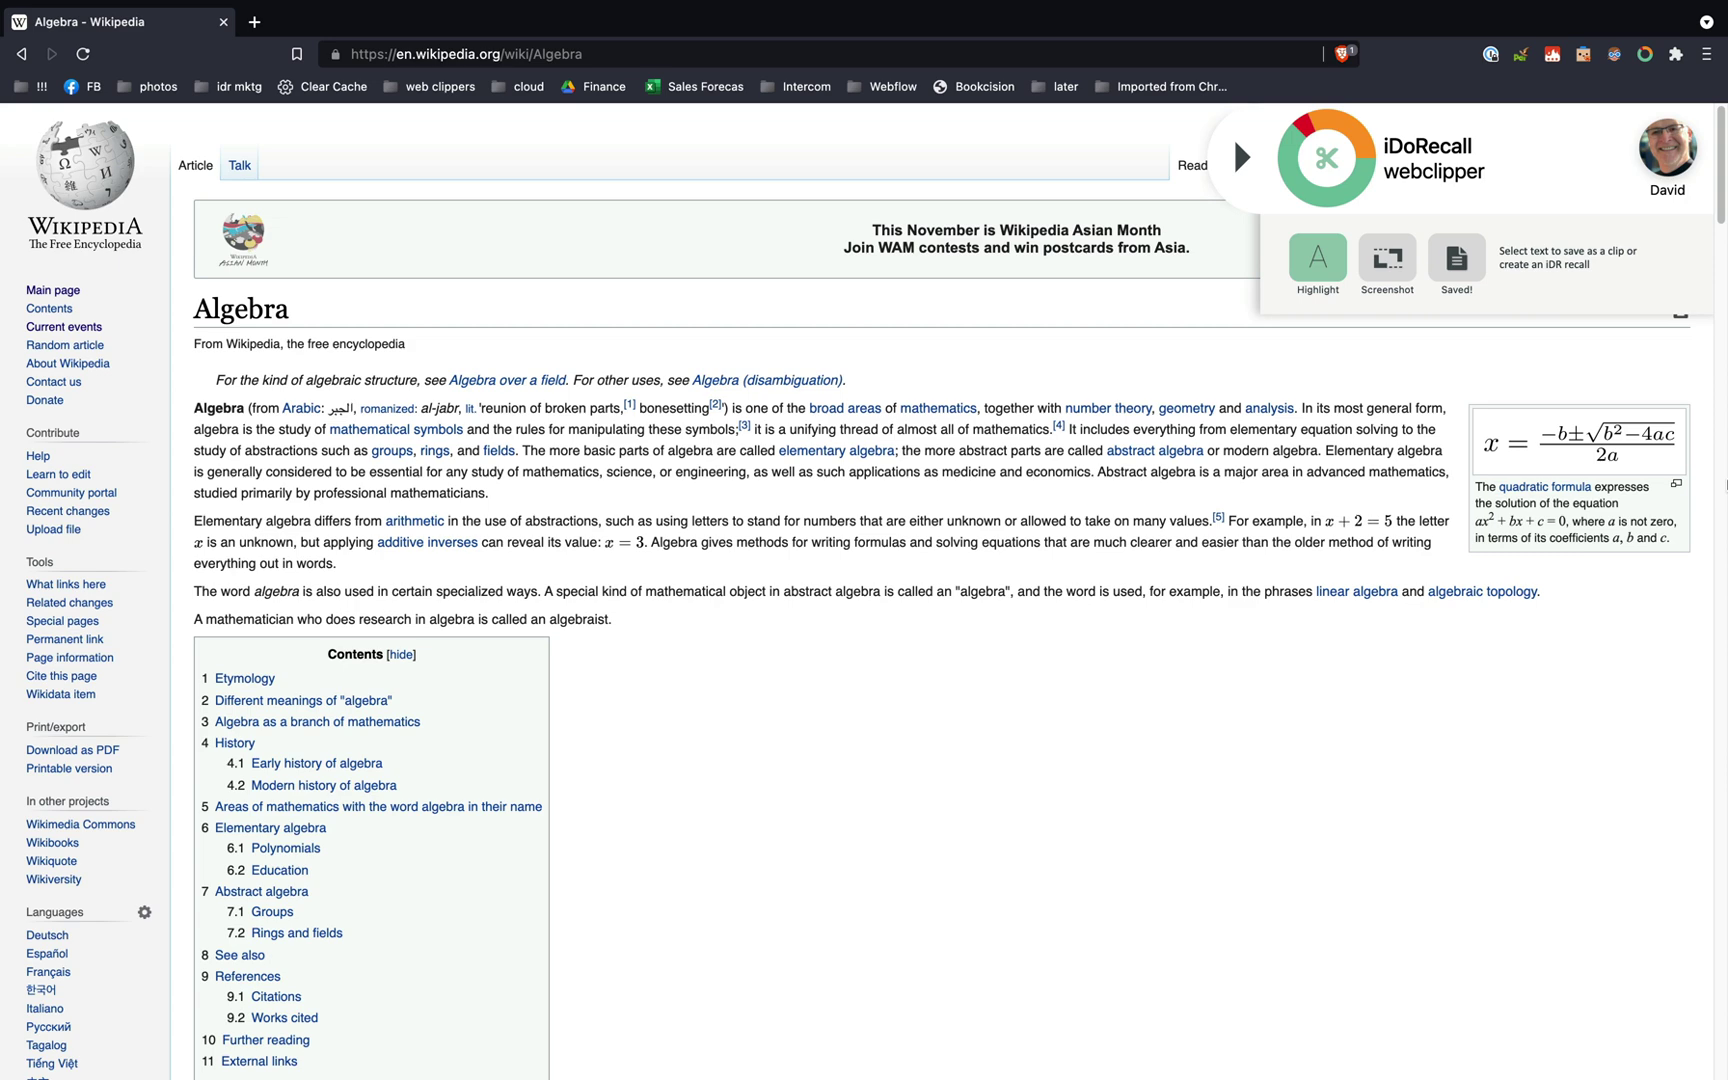
scroll(864, 607, "down", 15)
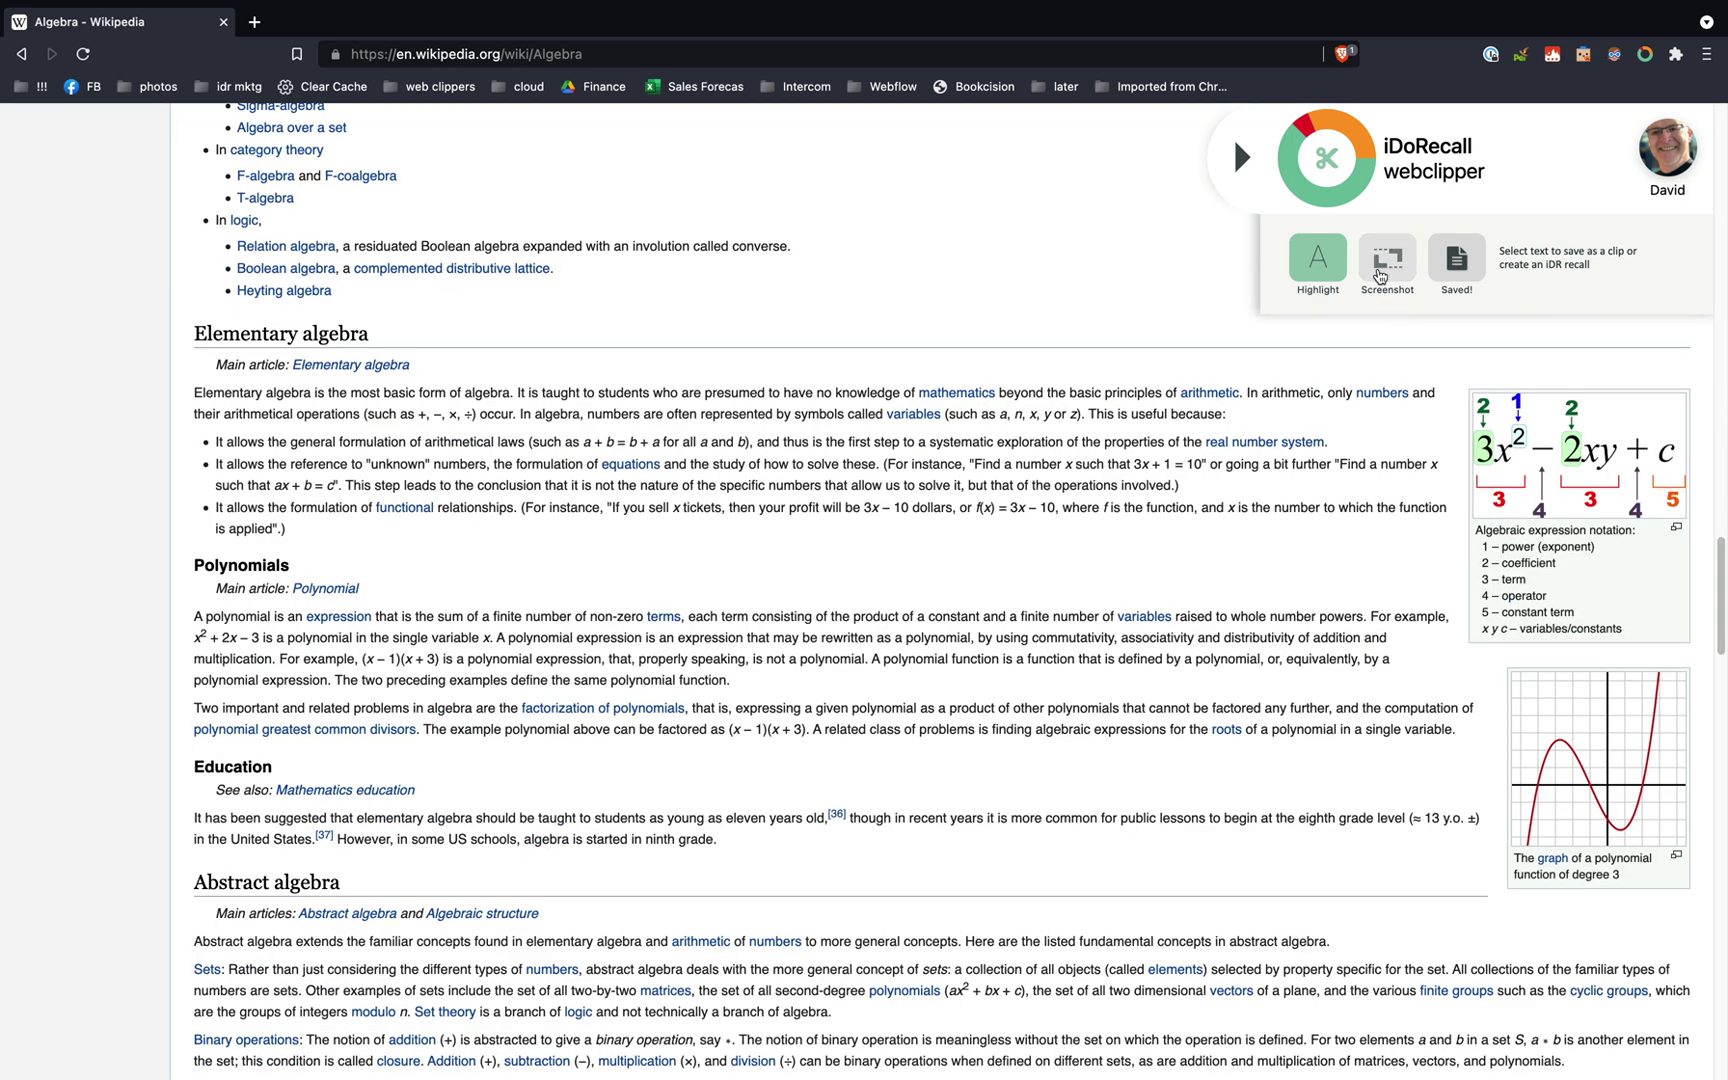
Capture the polynomial graph in the Polynomials section as a screenshot clip
left_click(1378, 276)
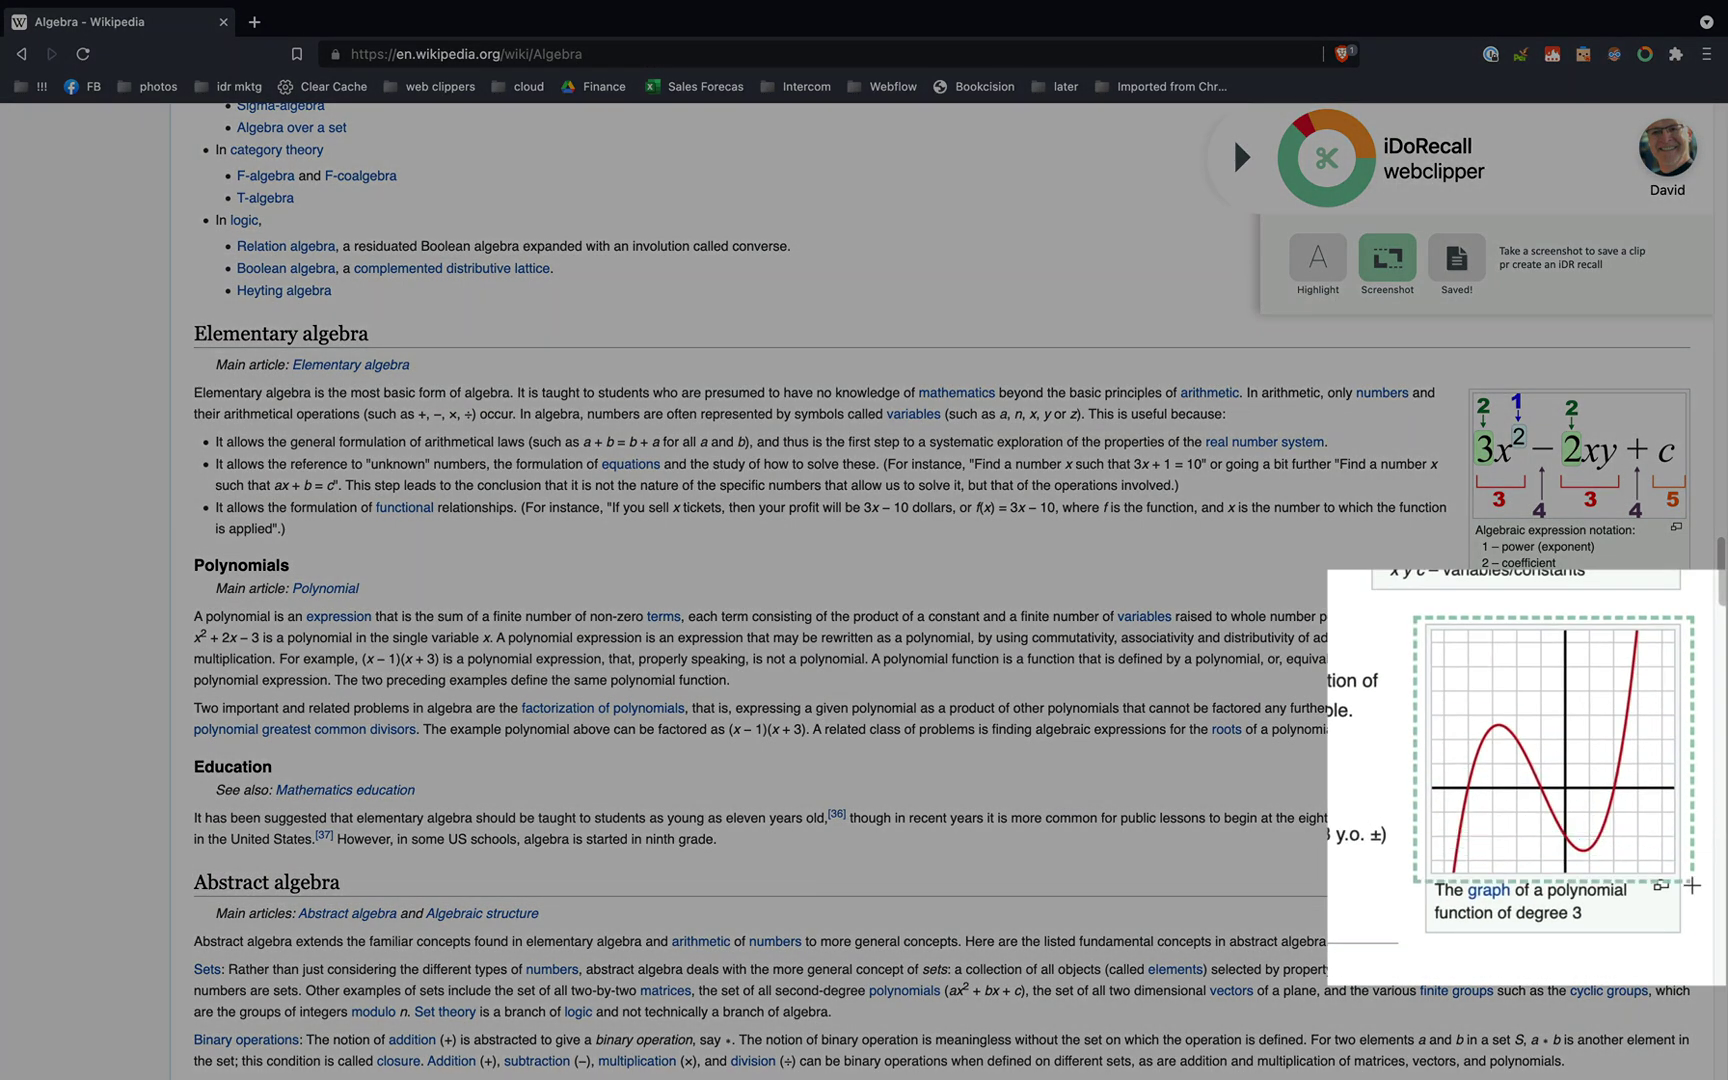
left_click_drag(1698, 932, 1698, 933)
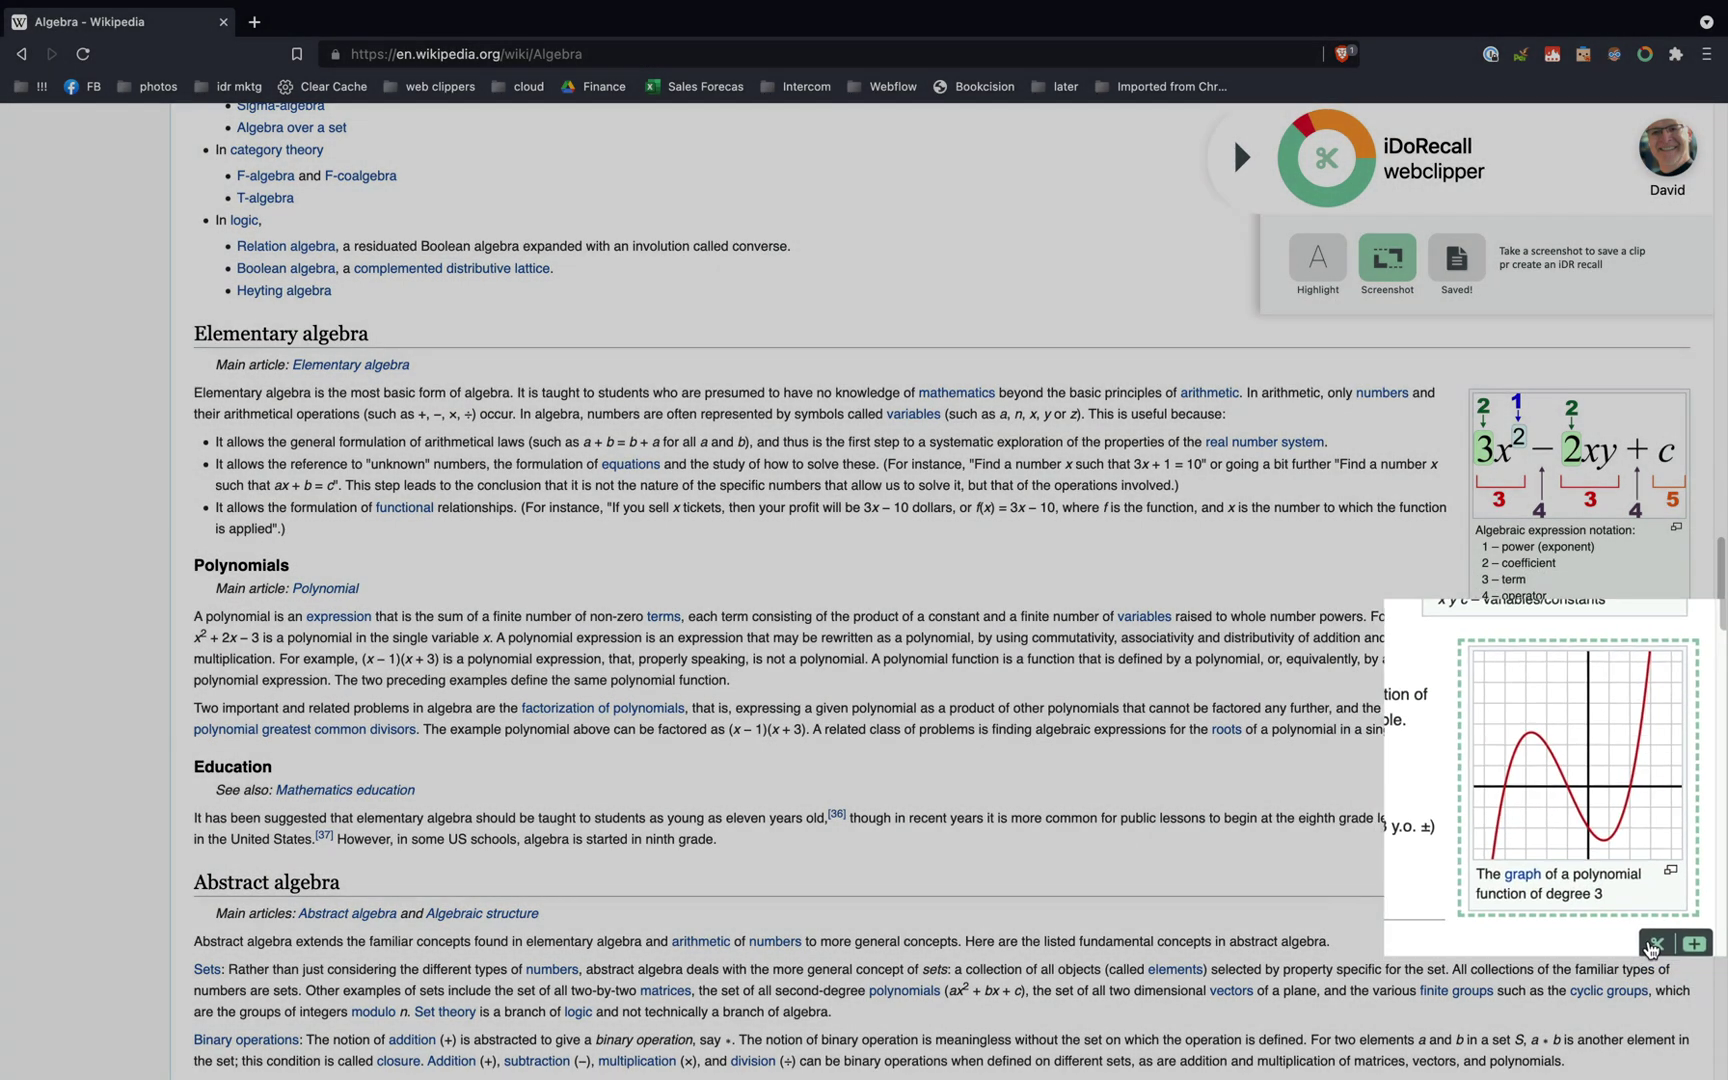
left_click(1652, 945)
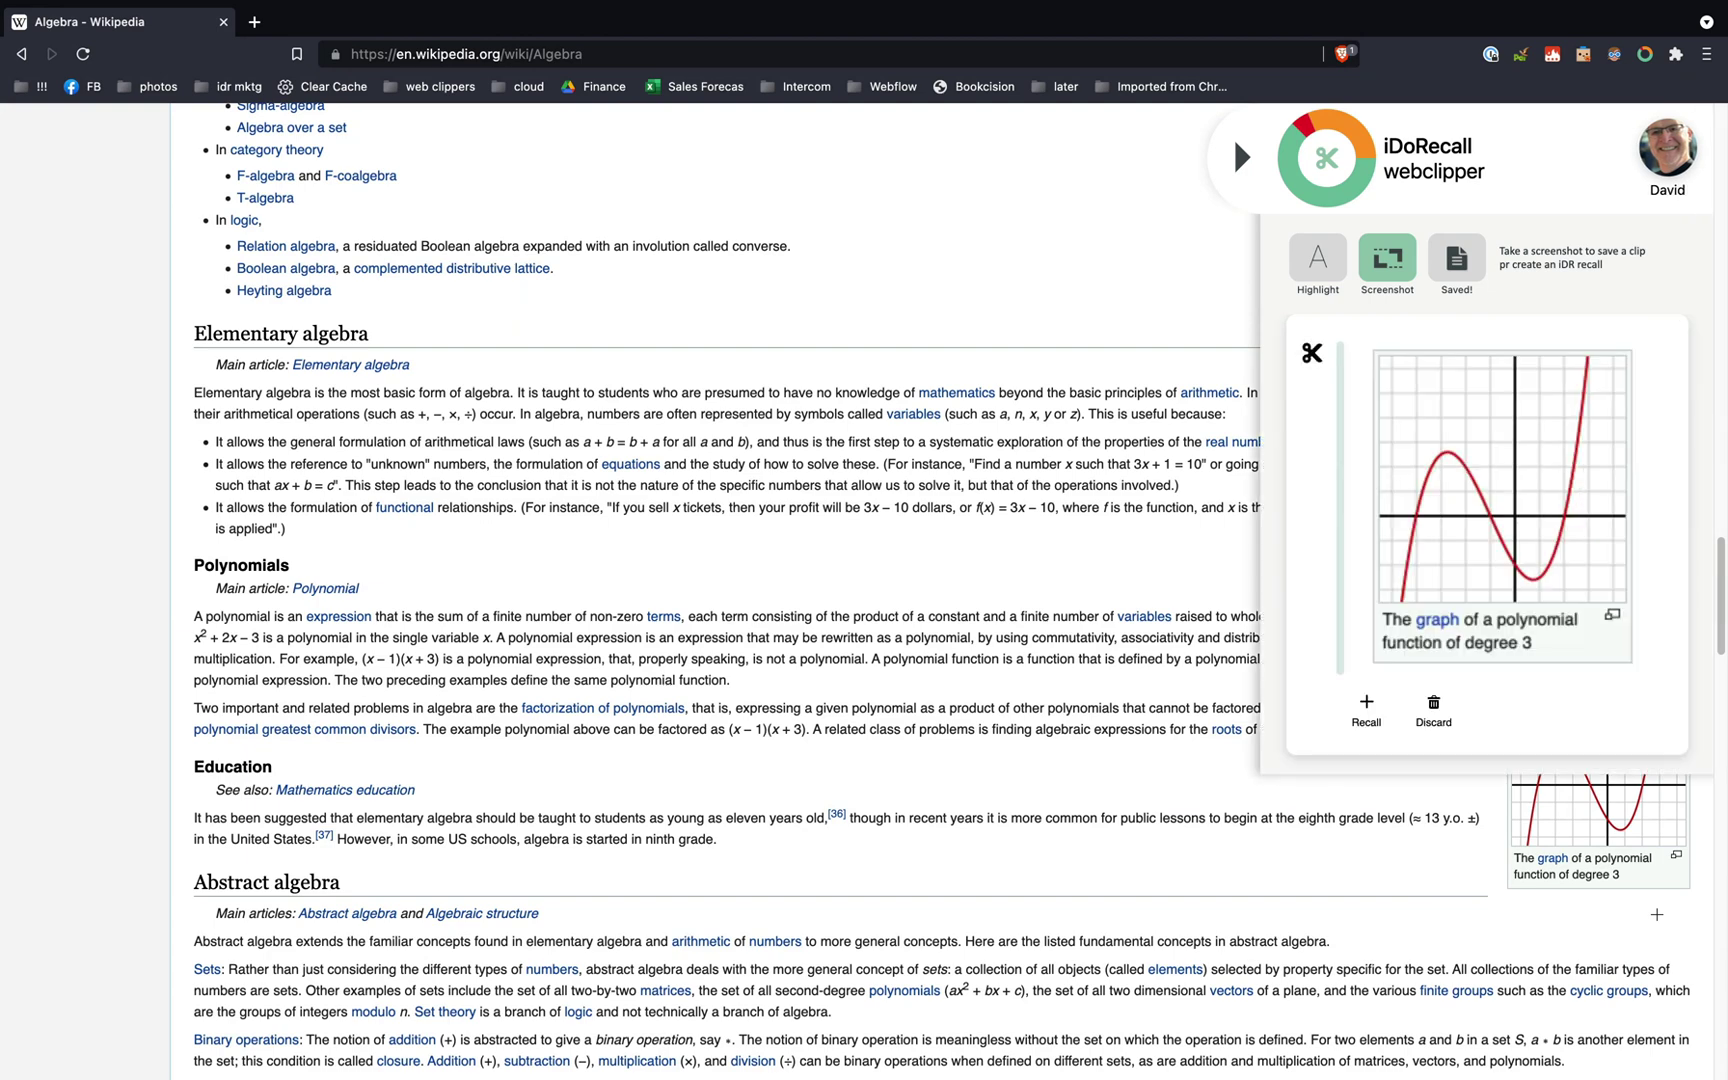
left_click(1314, 266)
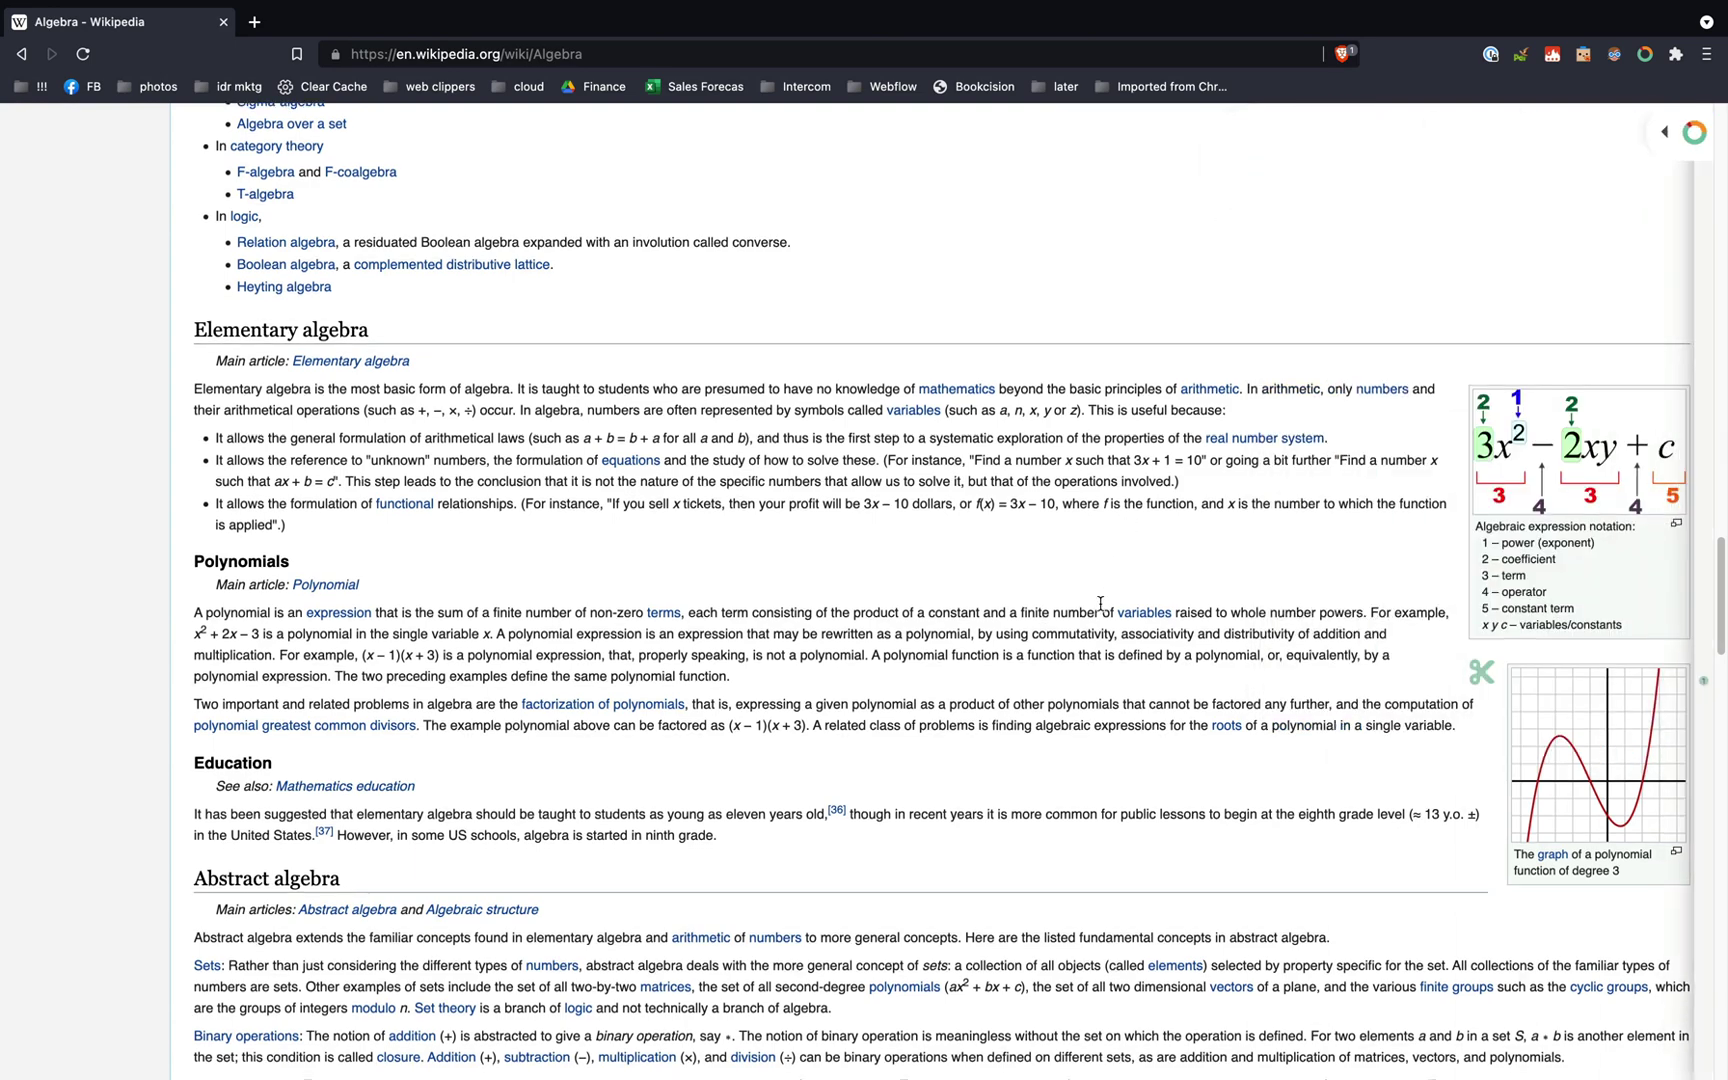
scroll(1101, 610, "down", 2)
scroll(1101, 610, "down", 2)
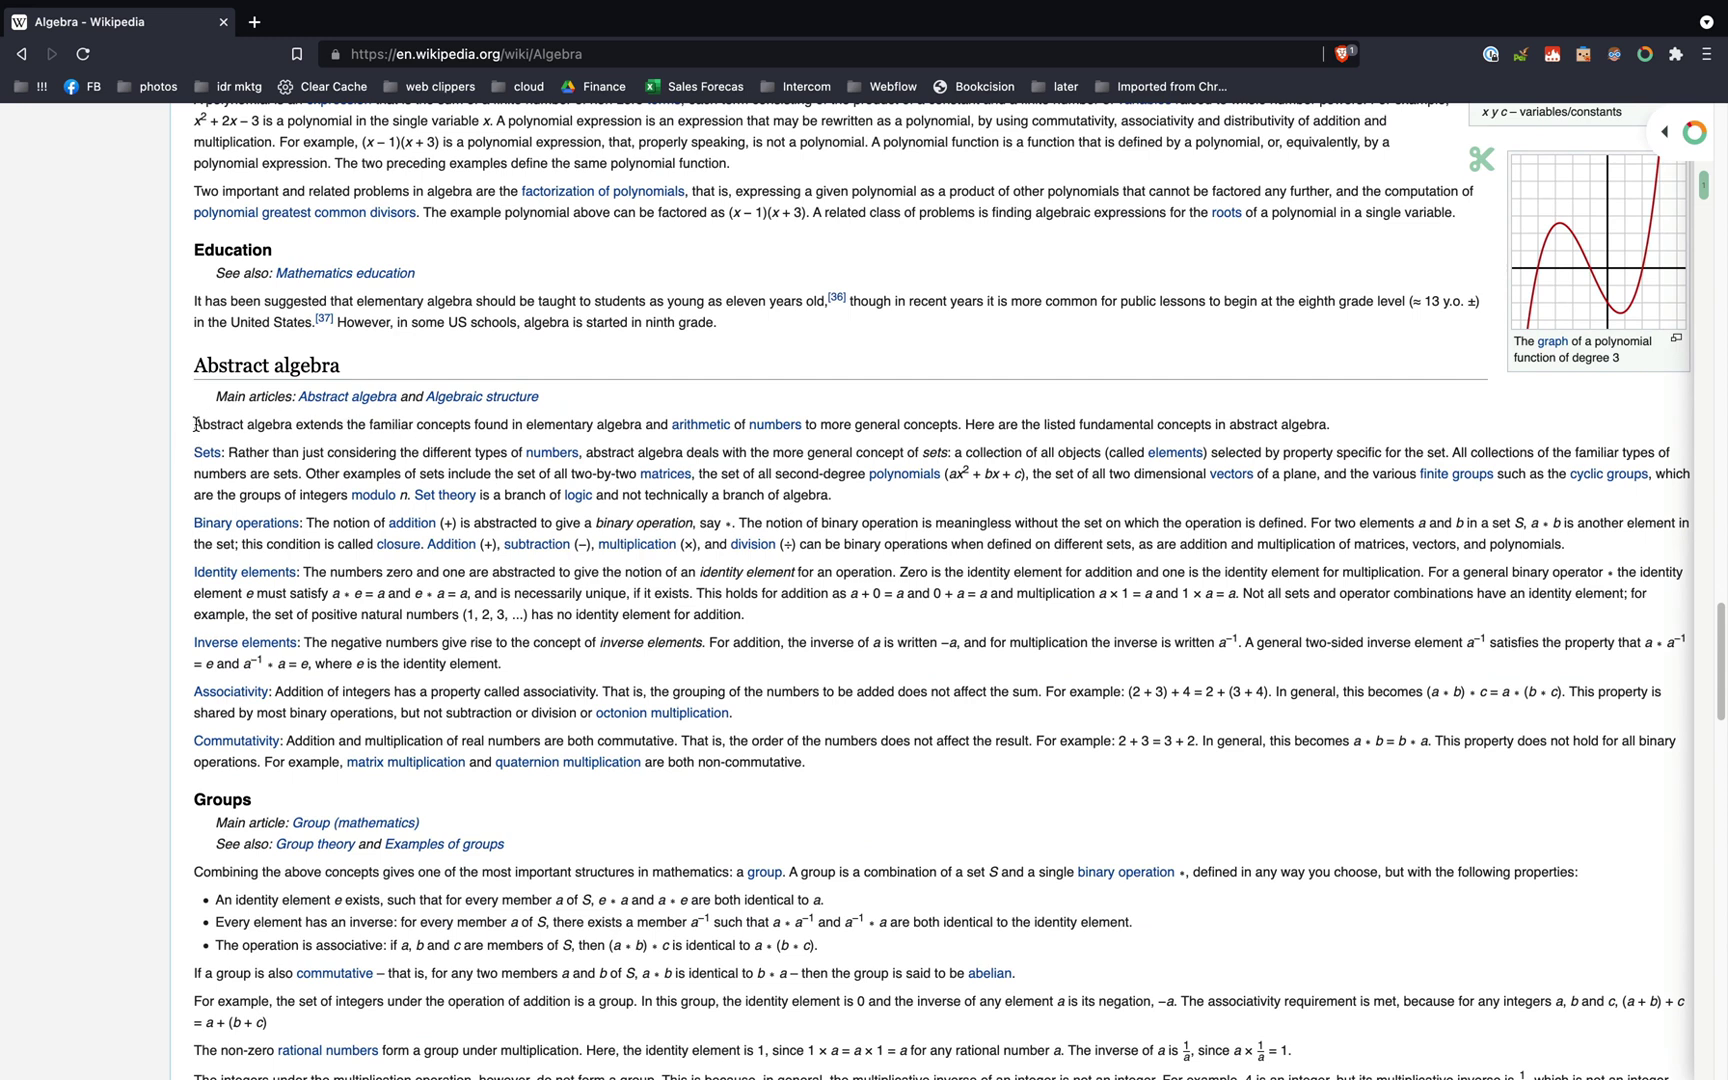
Clip the opening Abstract algebra paragraph as a text highlight and review it in the clipper
left_click_drag(192, 426, 1334, 430)
left_click(1291, 455)
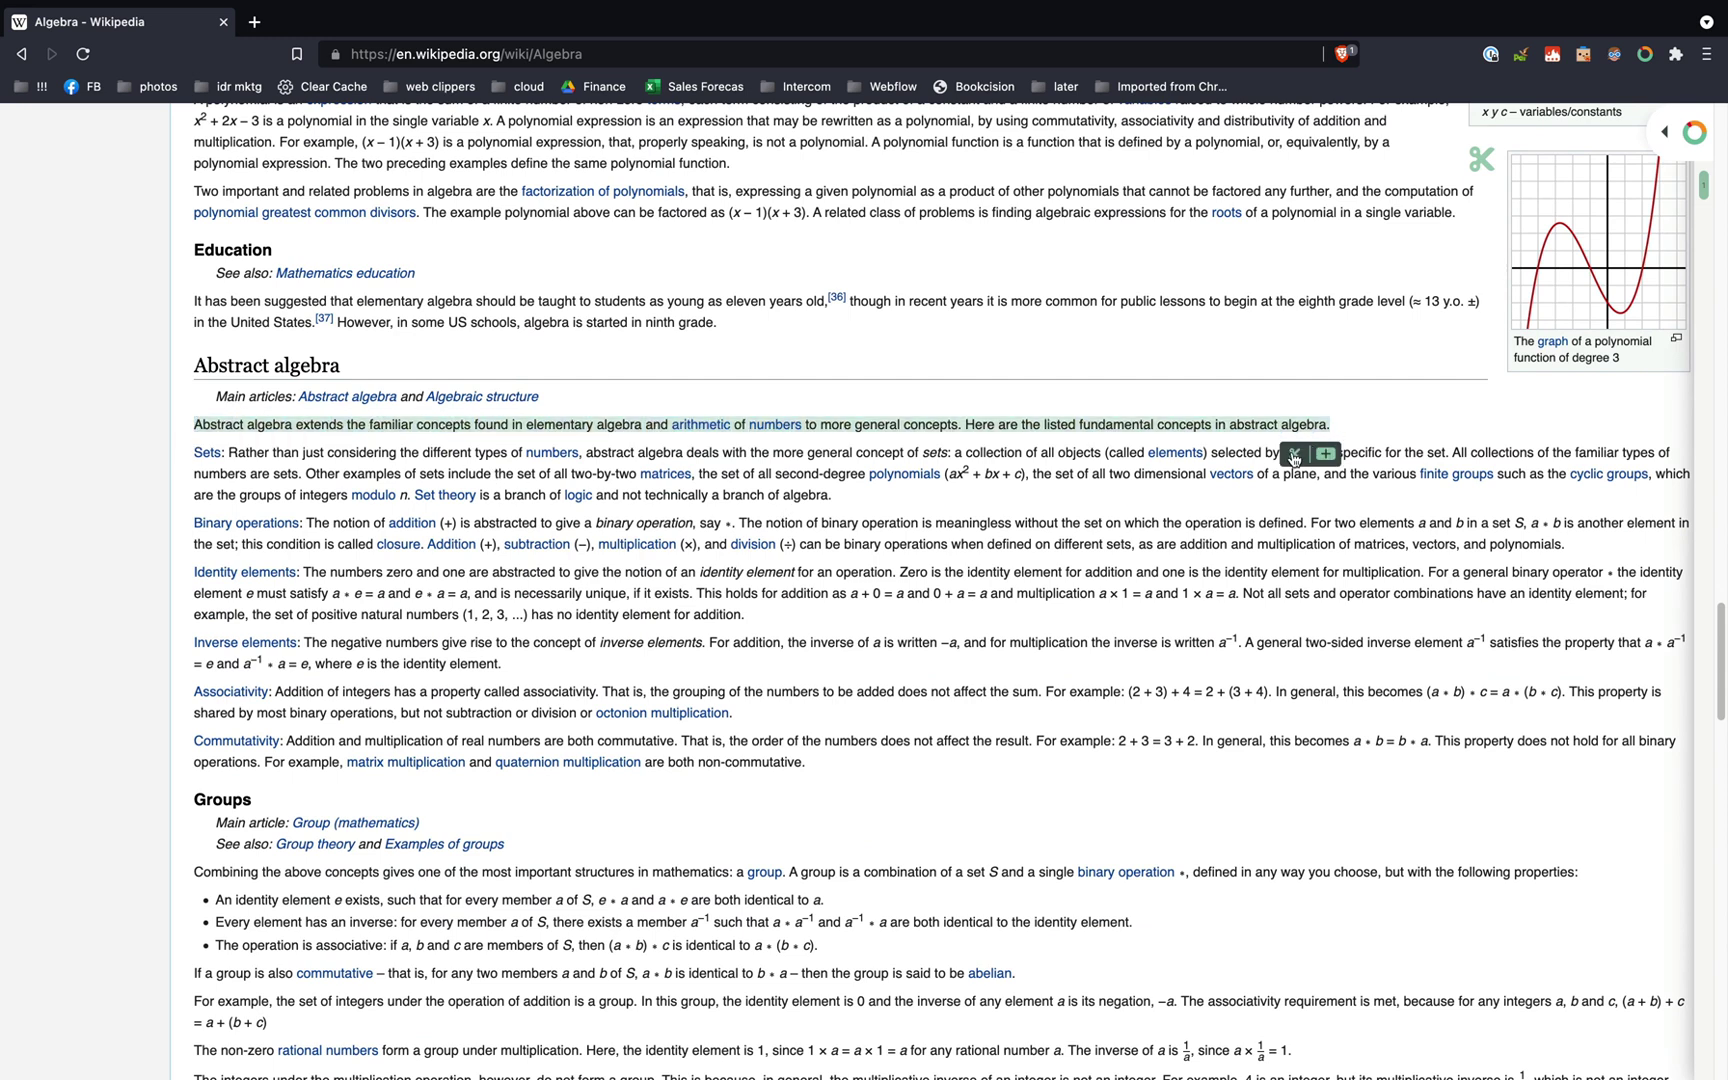
left_click(1665, 133)
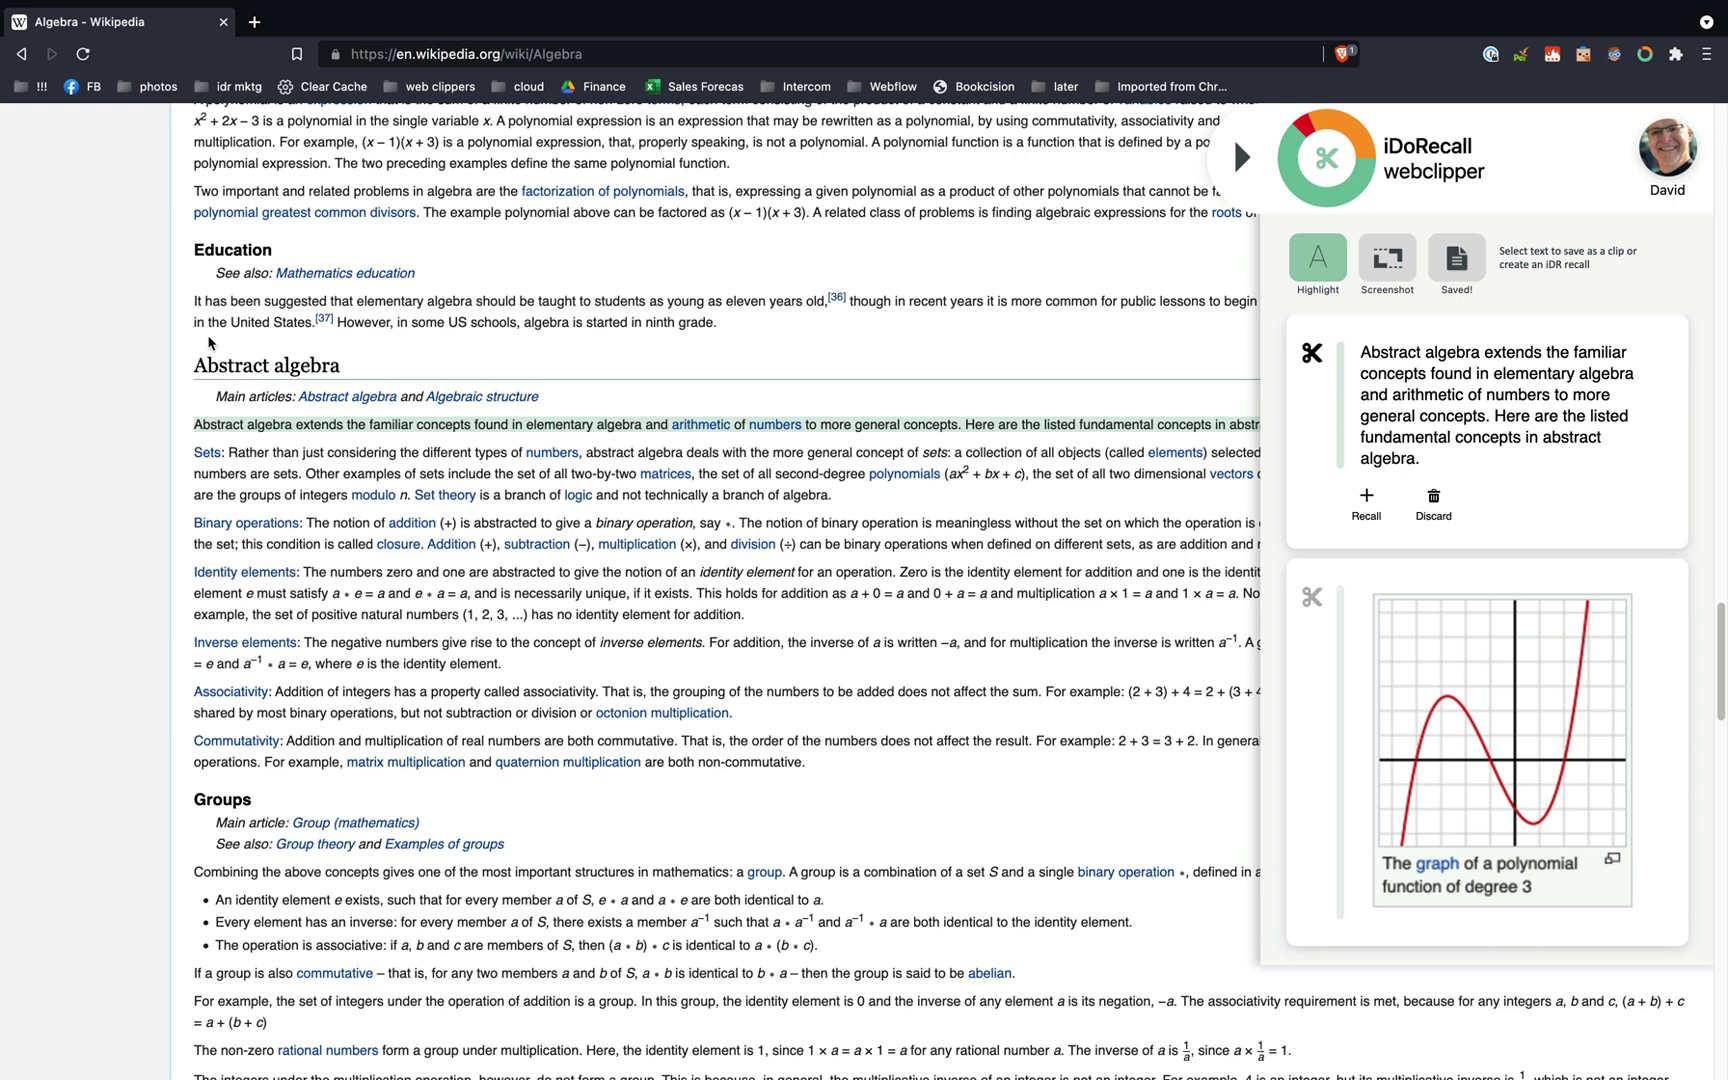
Turn the Education sentence about eleven-year-olds into a recall on early algebra teaching
left_click_drag(210, 305, 823, 305)
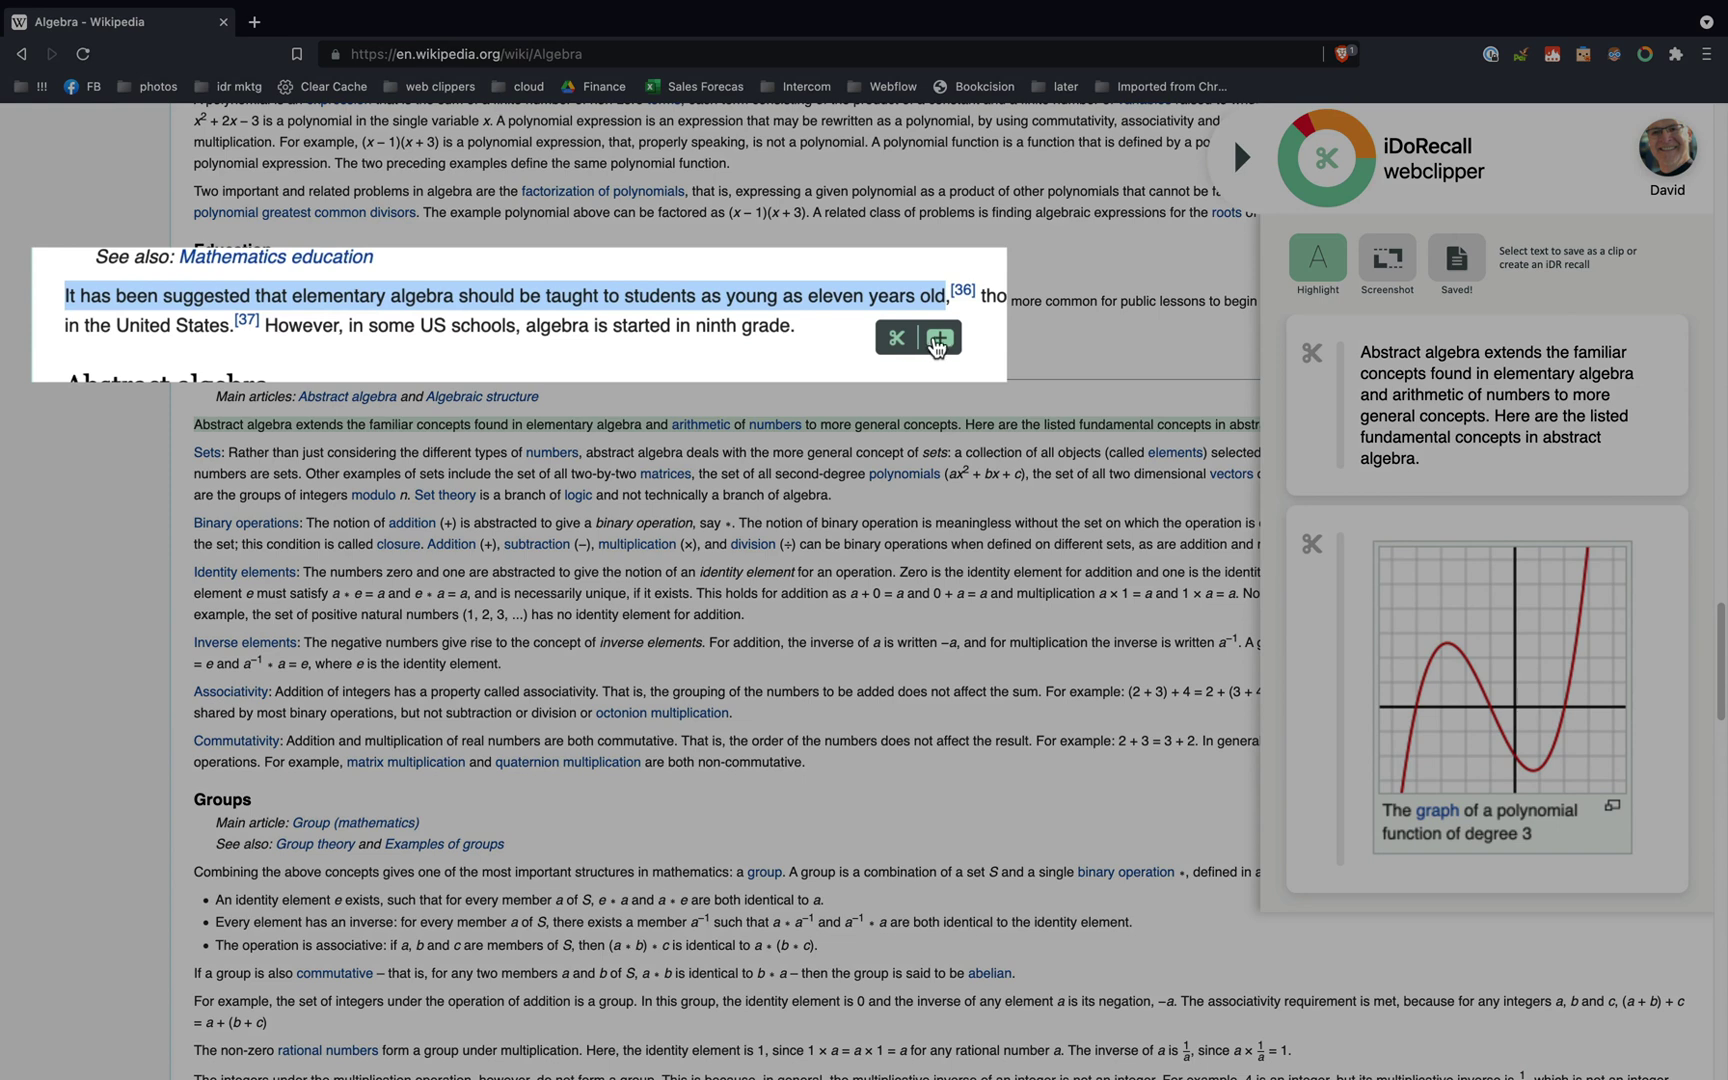
left_click(936, 346)
type("At what early age can you teach algebra to studen")
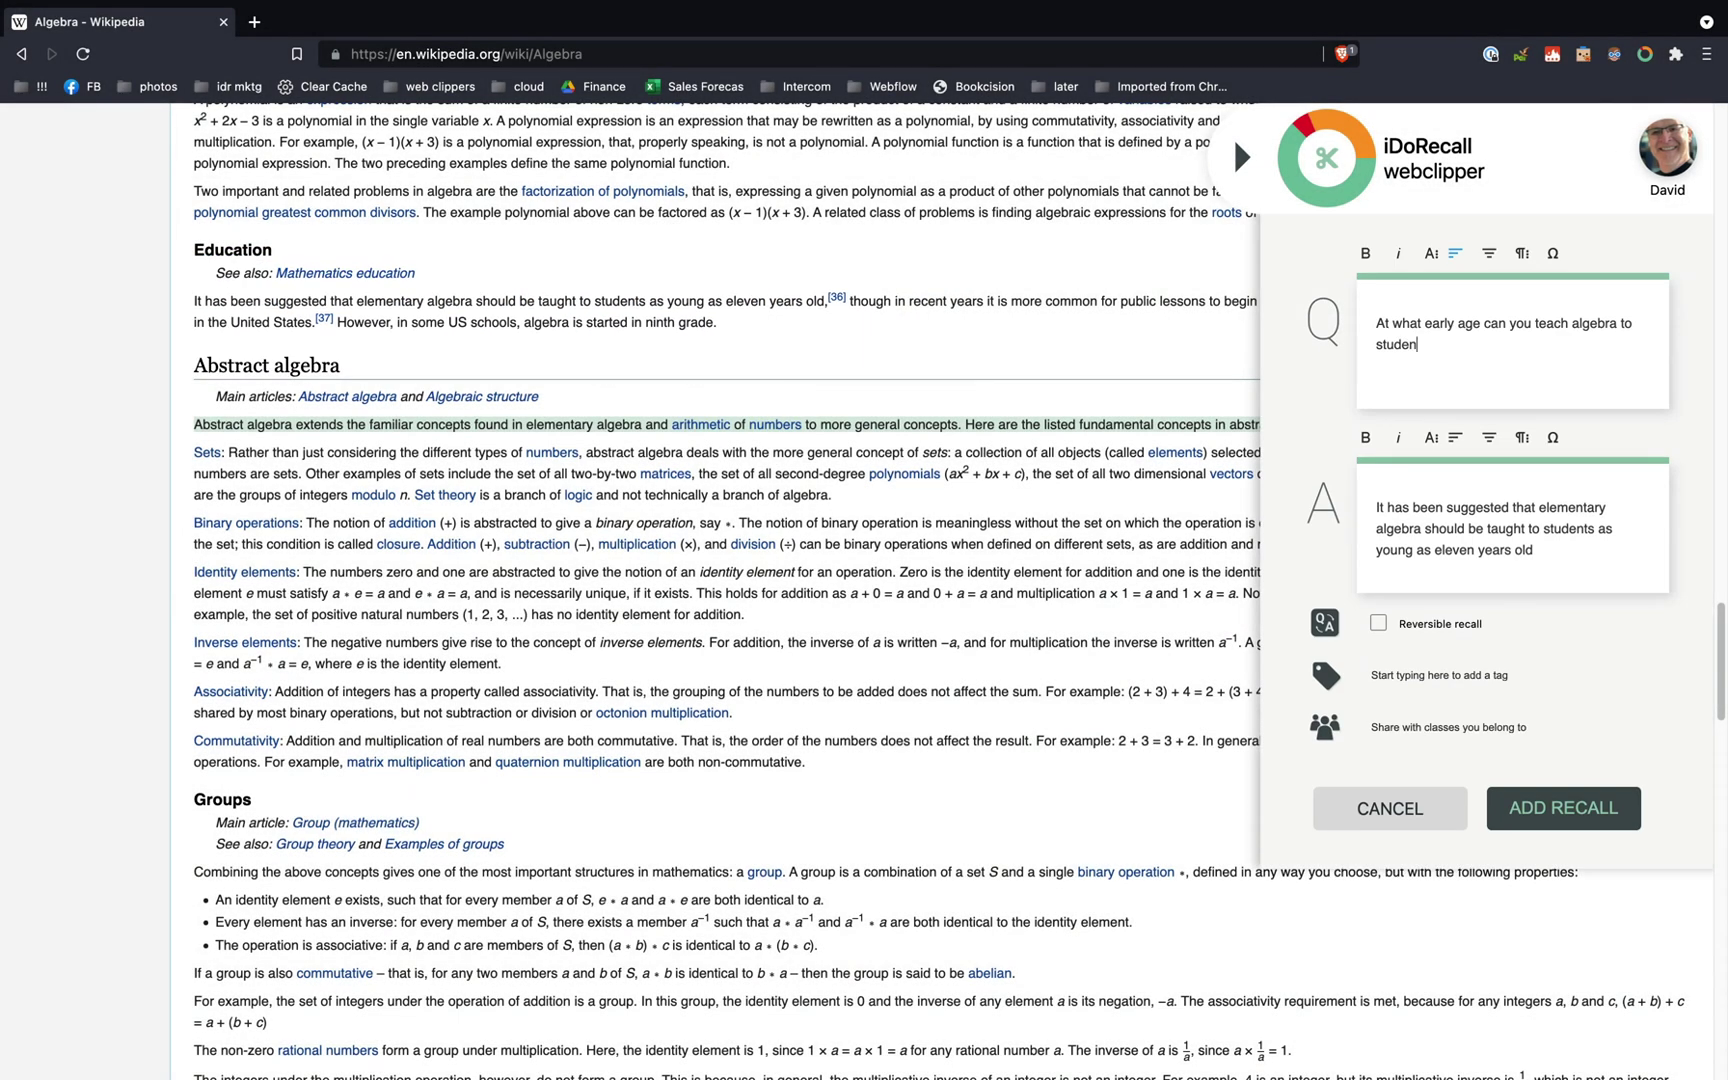
type("ts?")
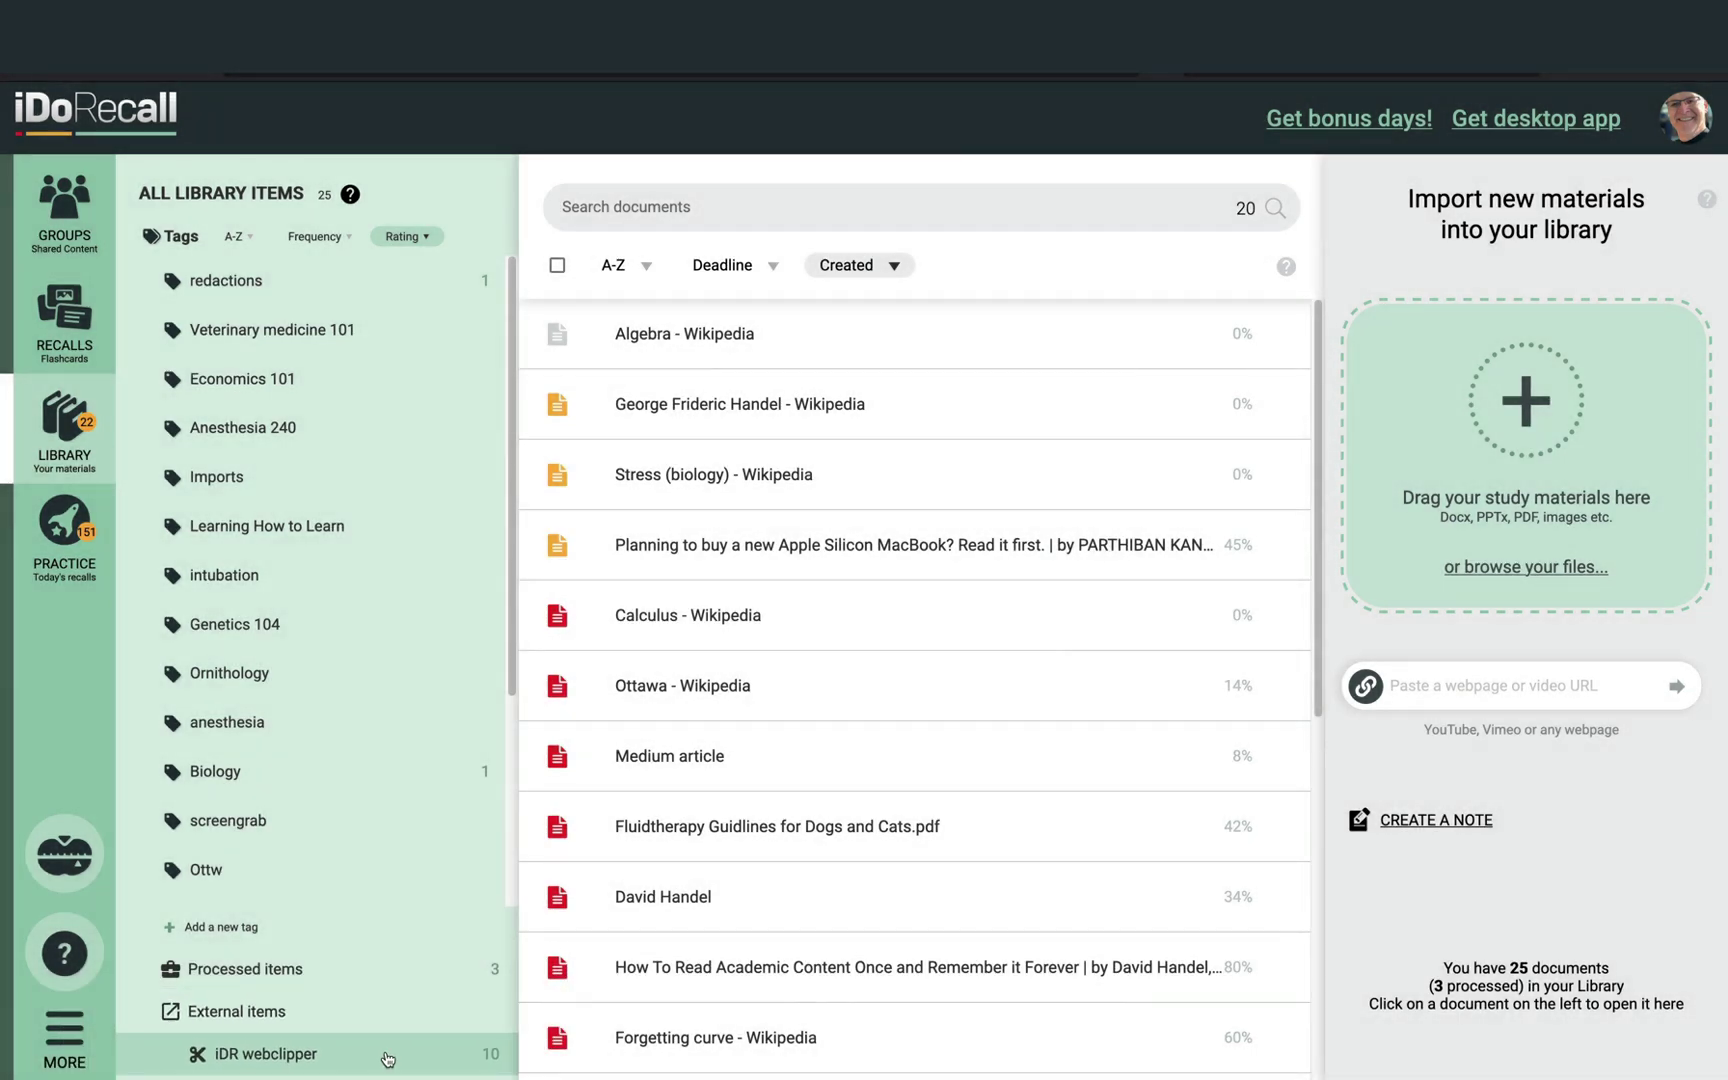
Filter the library to iDR webclipper items and open the Algebra - Wikipedia entry
left_click(386, 1054)
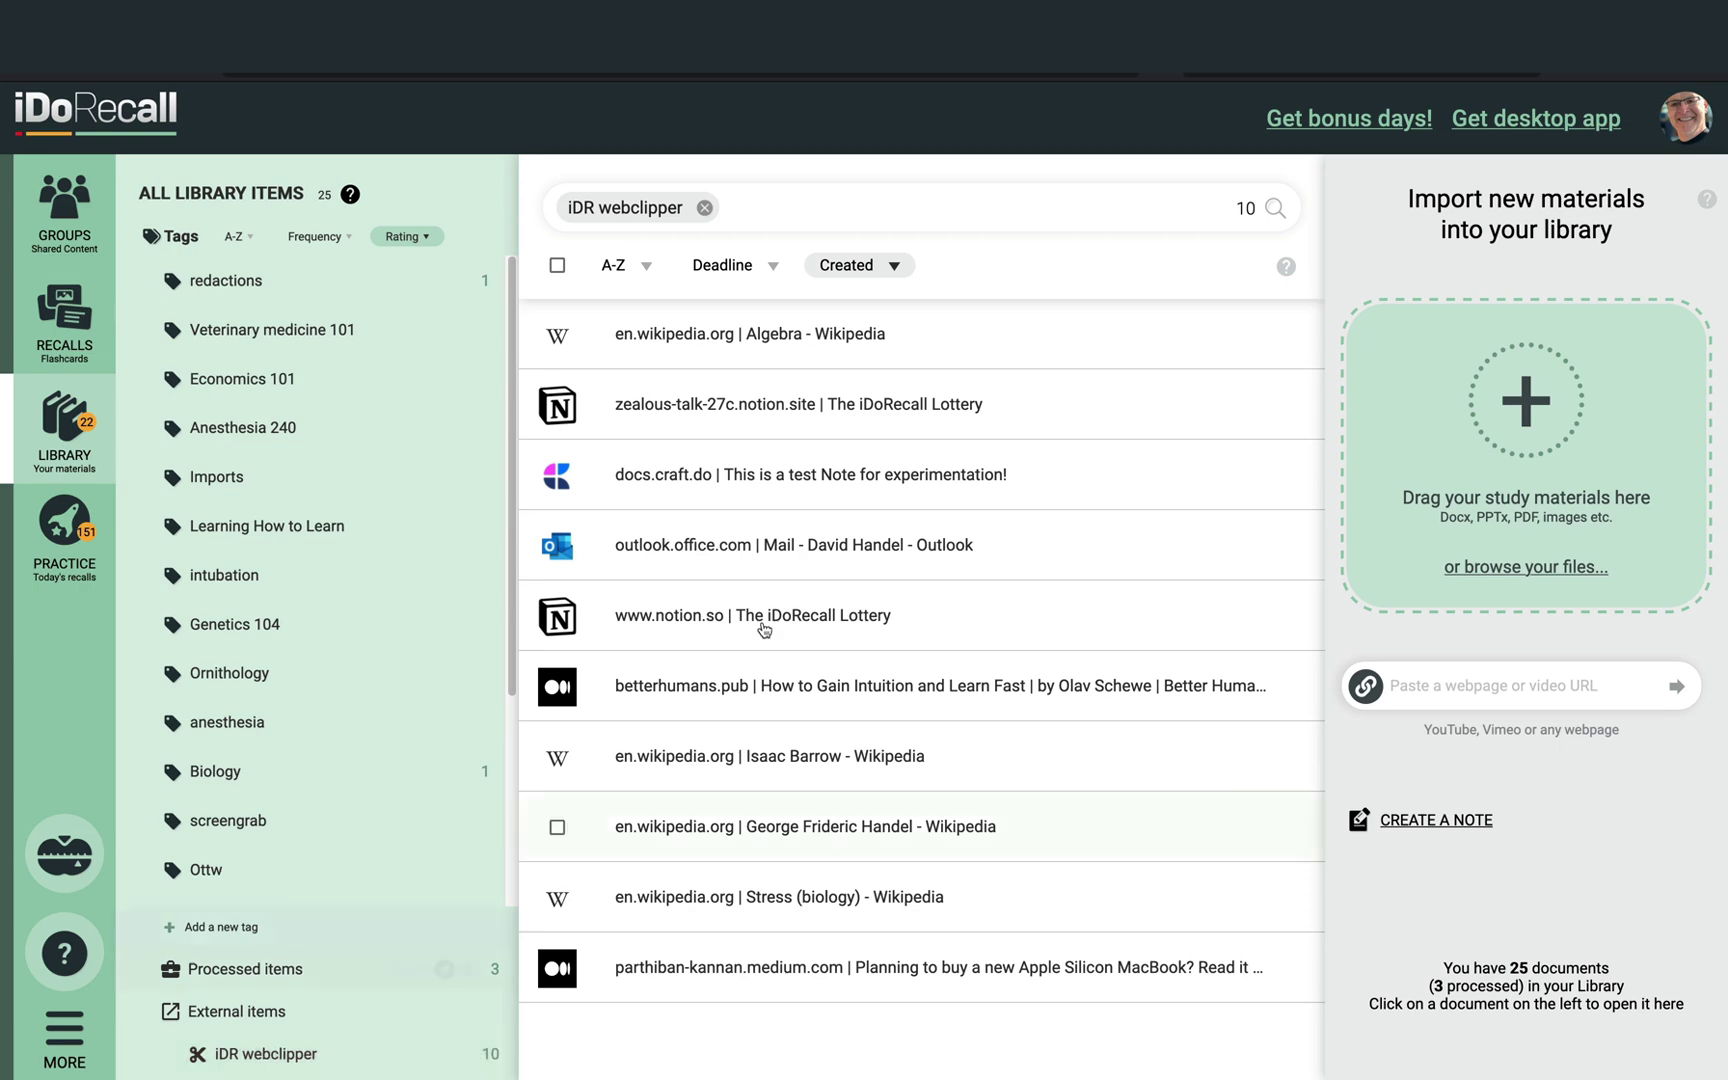
left_click(956, 348)
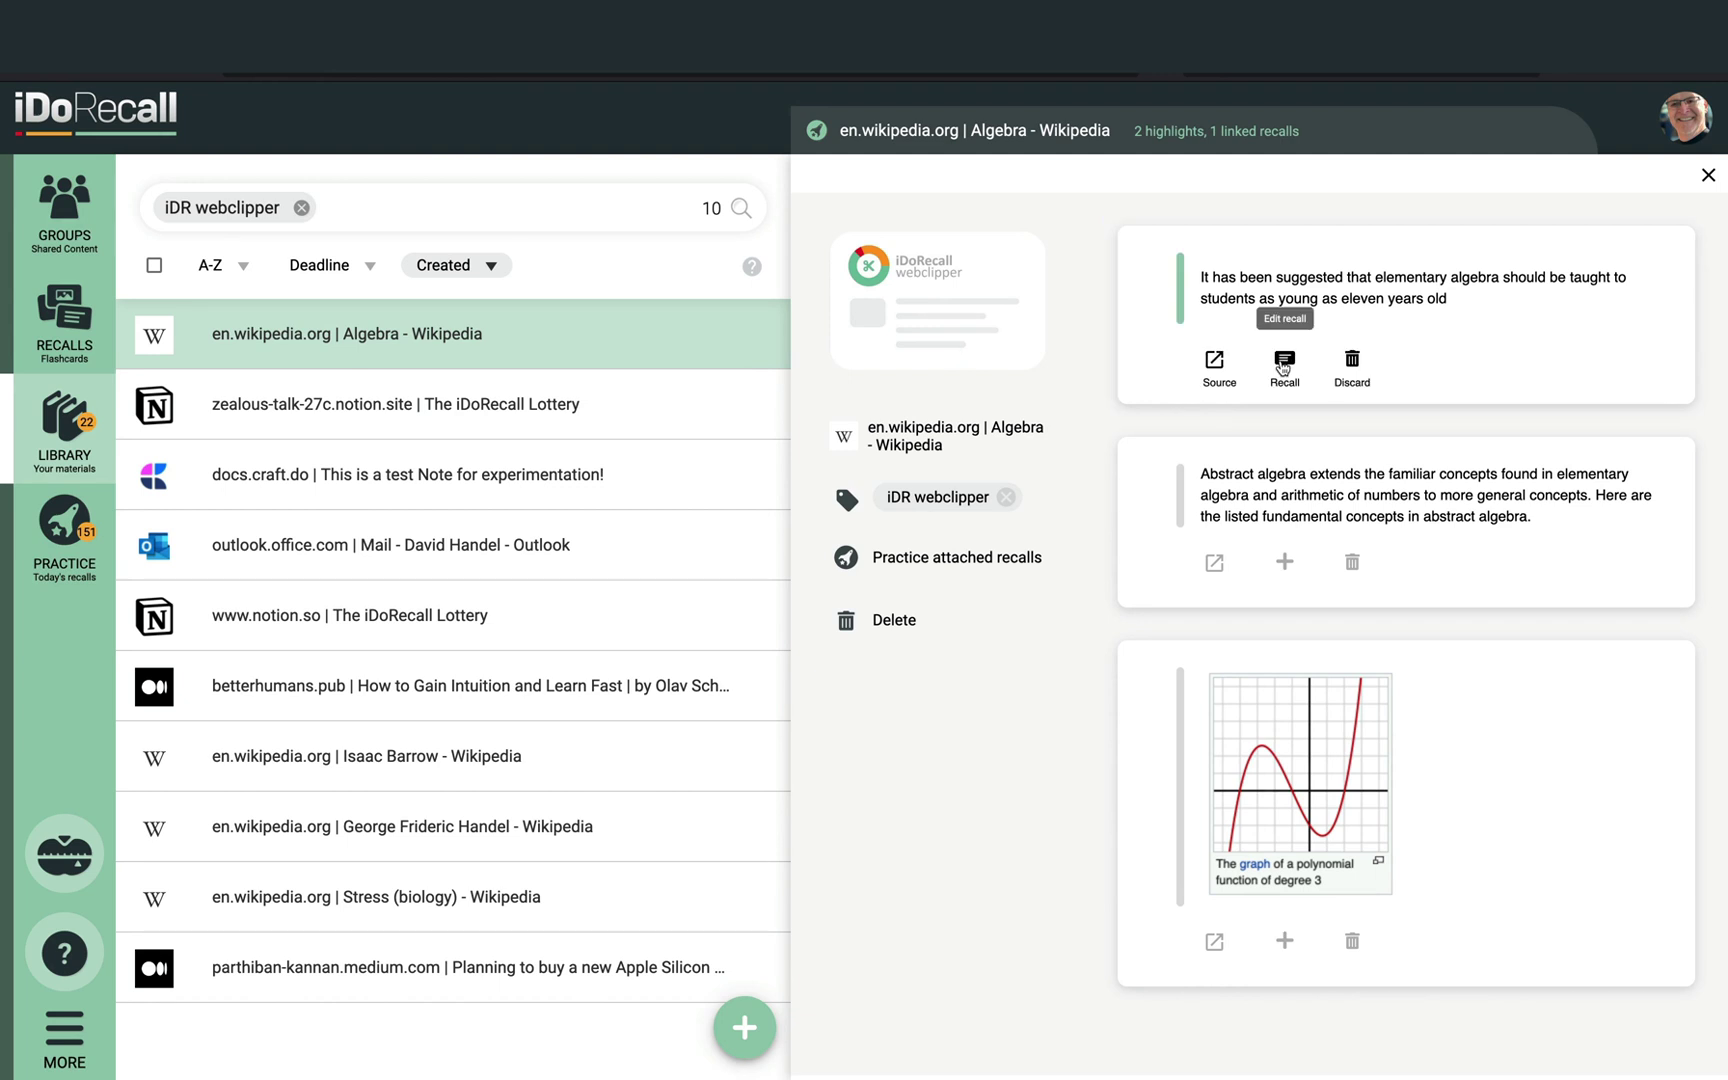
Review the Education sentence's recall, then start a recall from the polynomial graph clip
left_click(1283, 362)
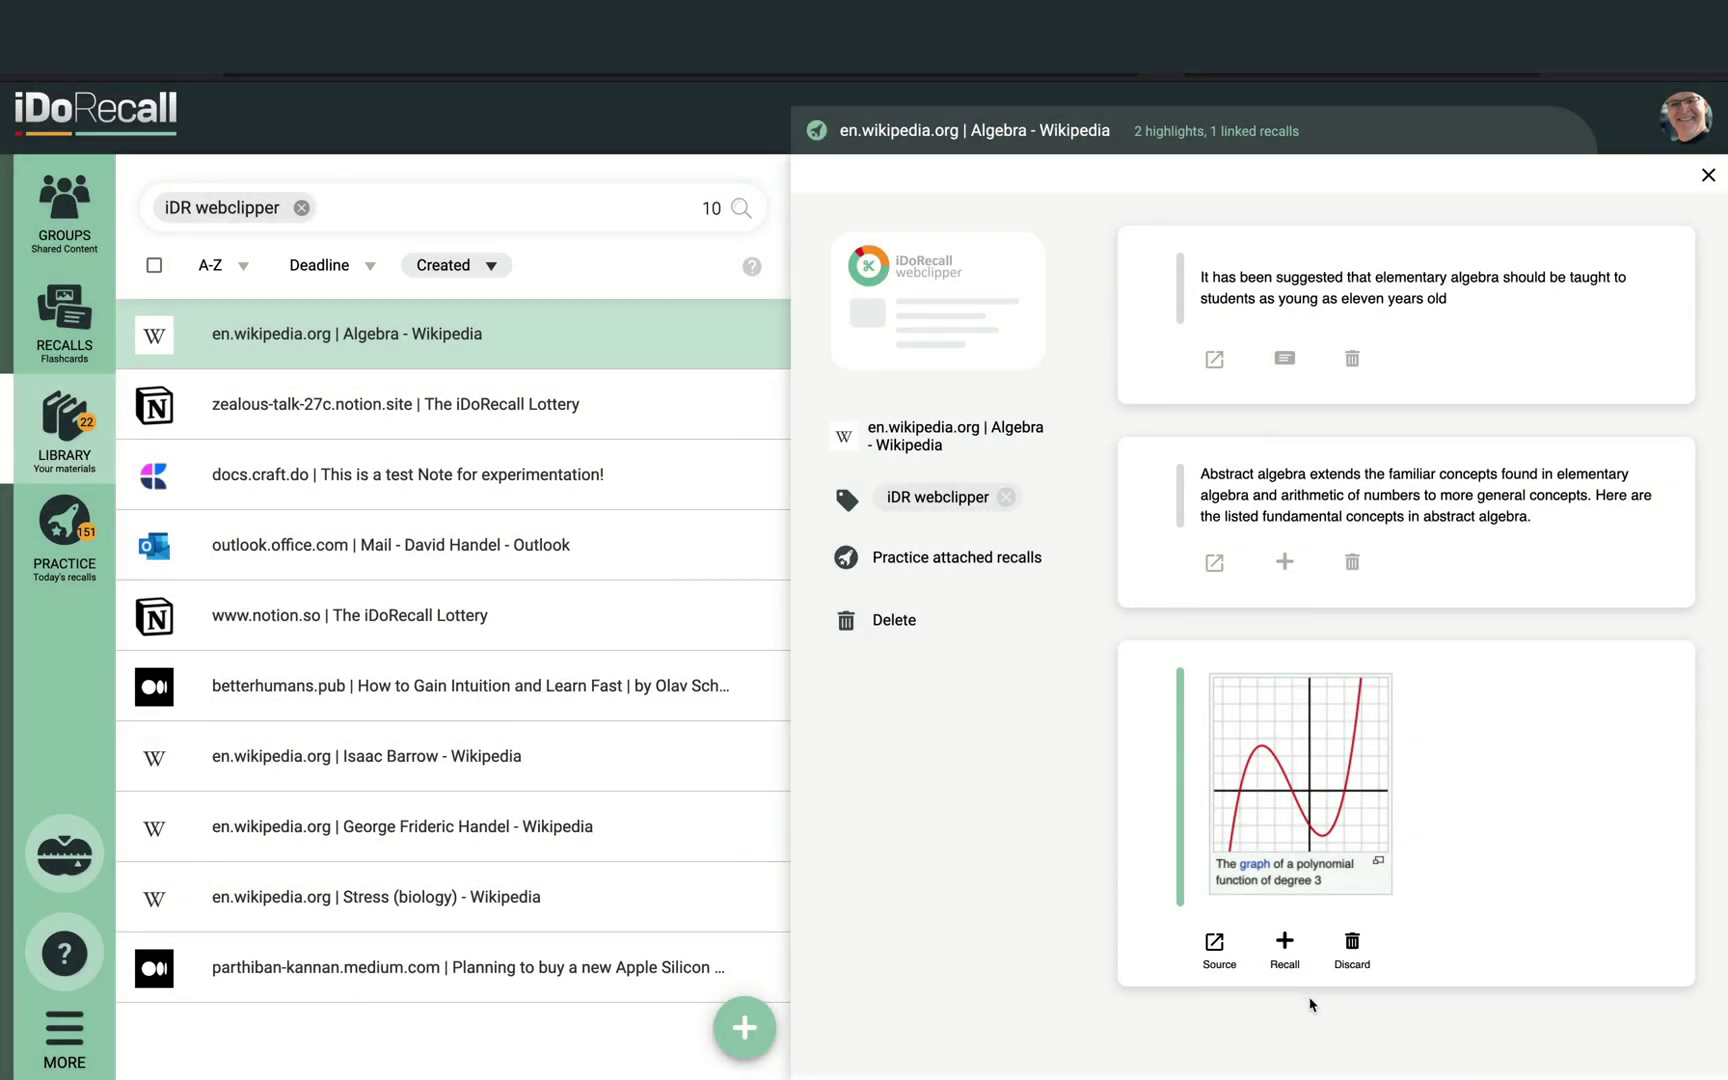
left_click(1284, 945)
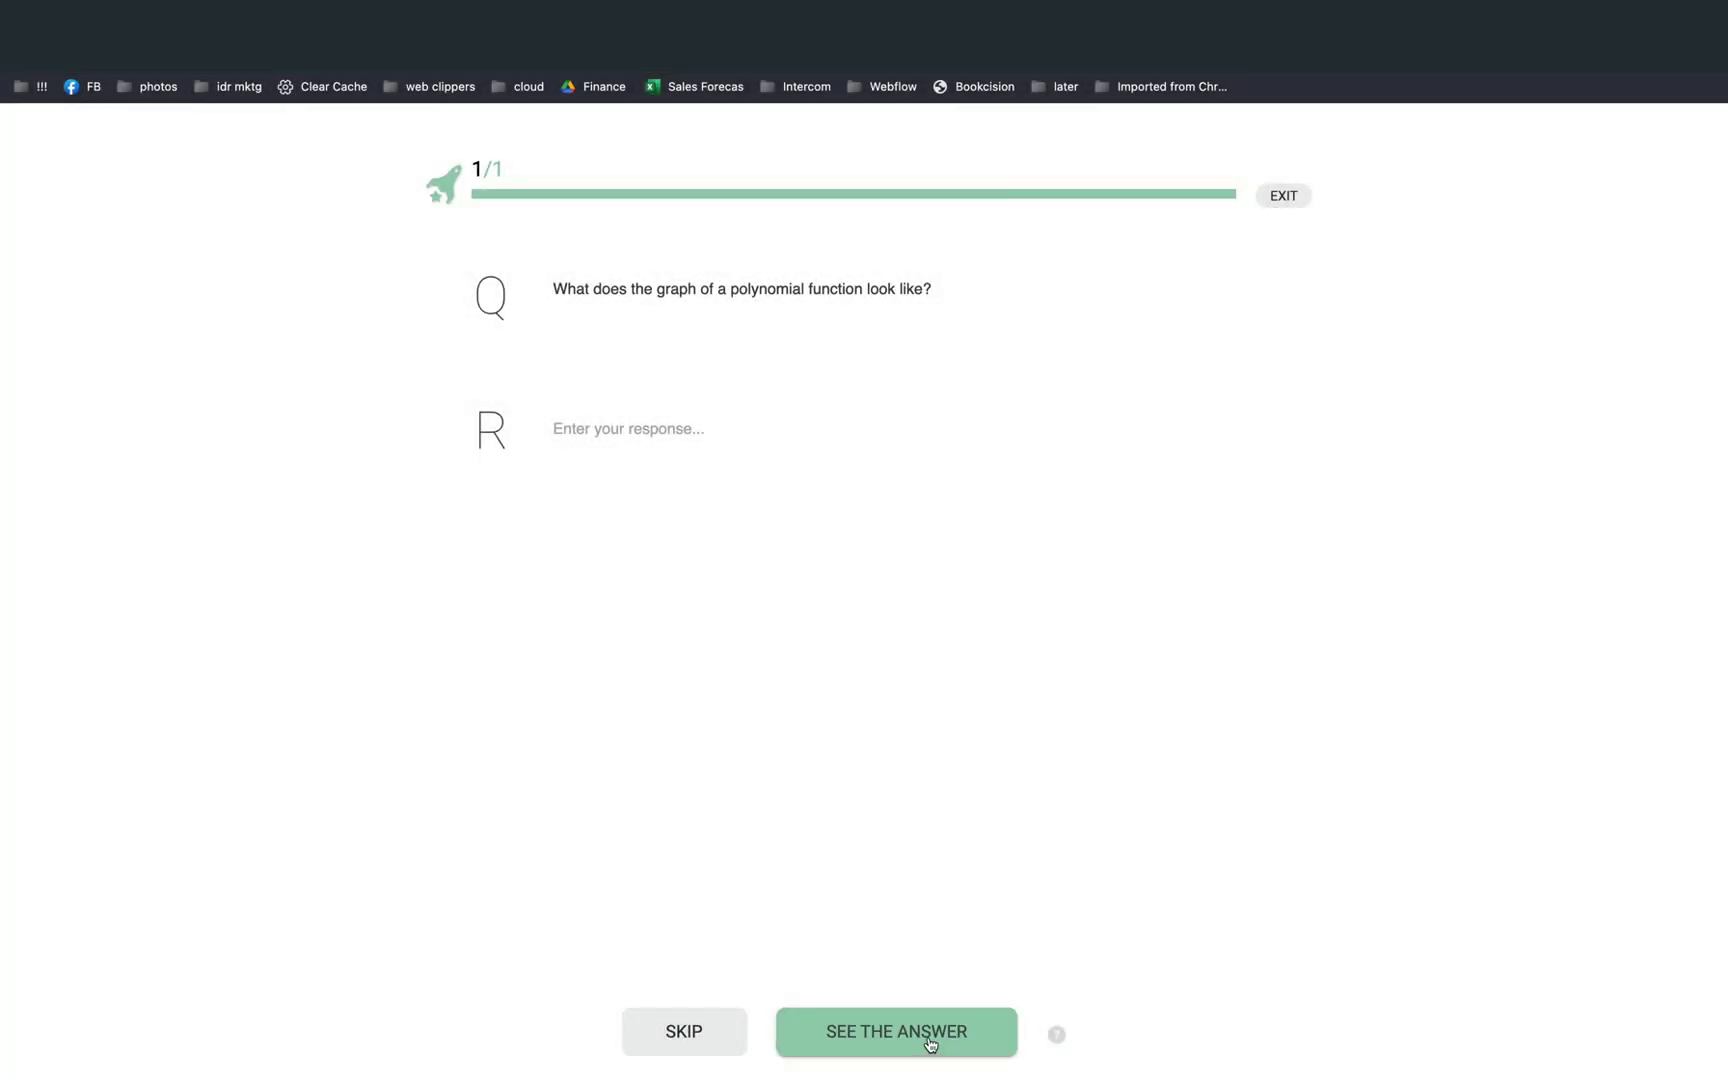
Reveal the polynomial graph answer and follow its source link to the Algebra article
left_click(927, 1037)
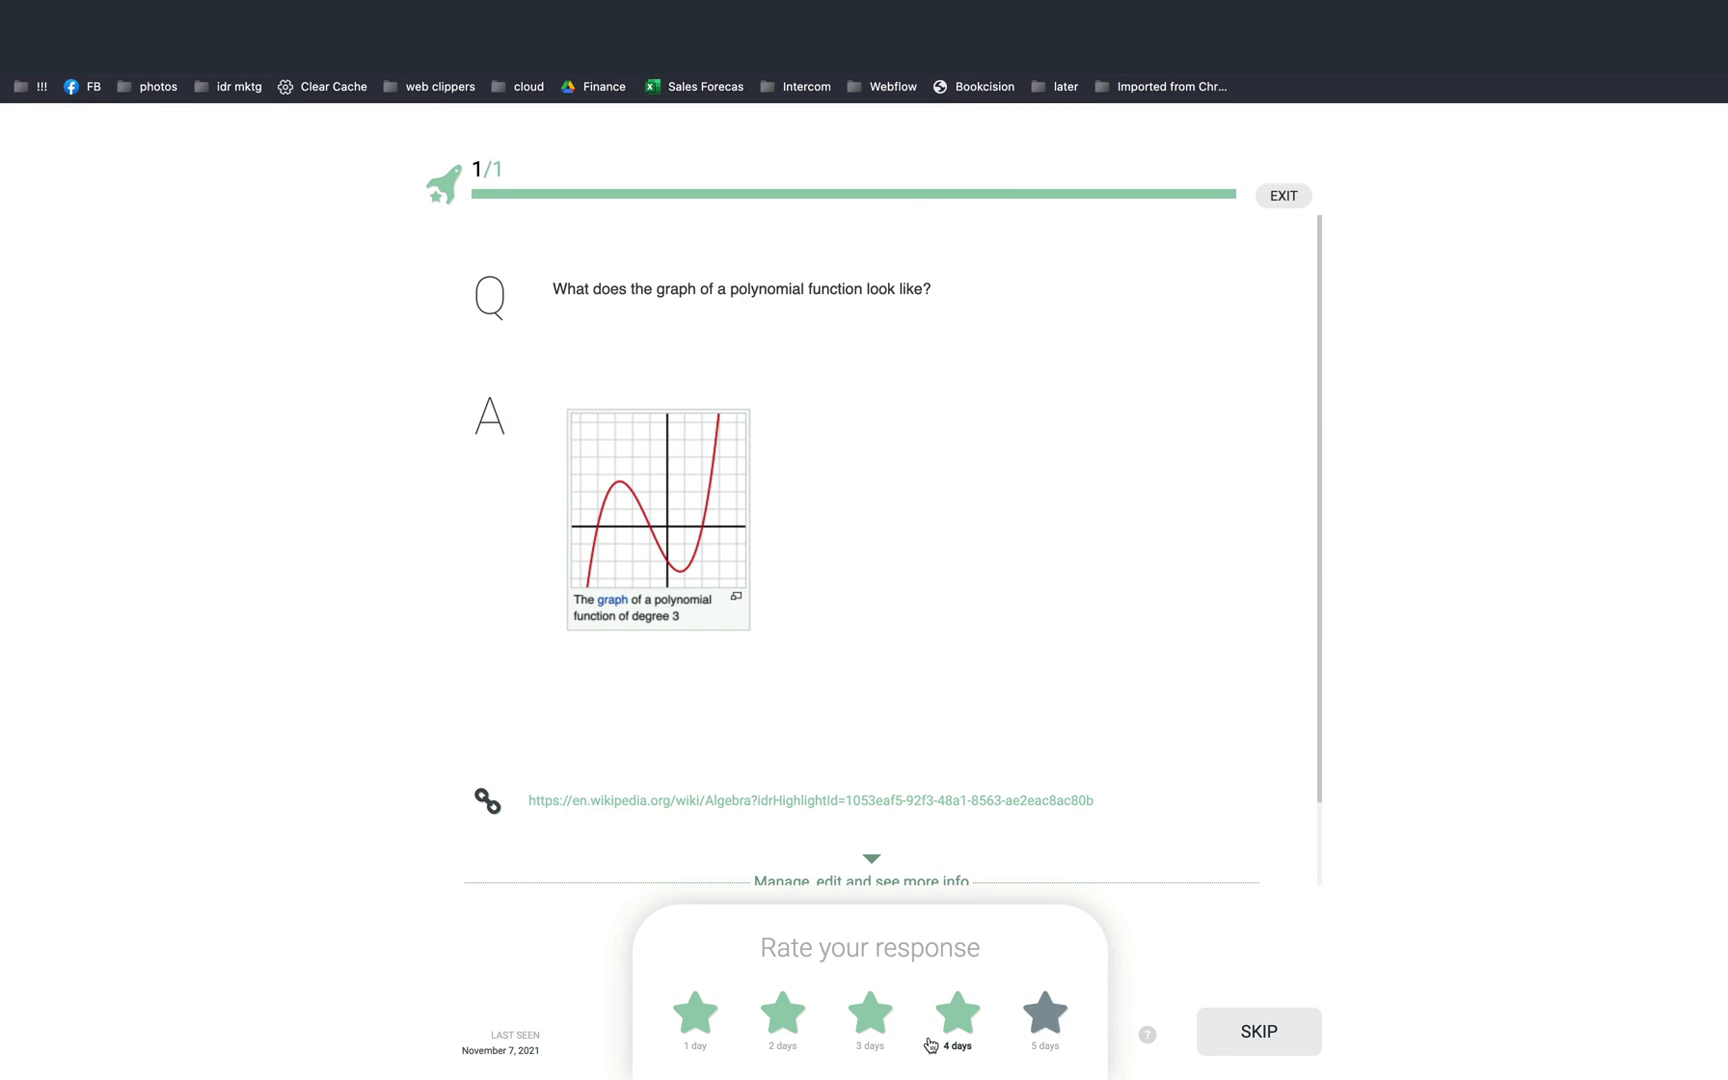
left_click(860, 801)
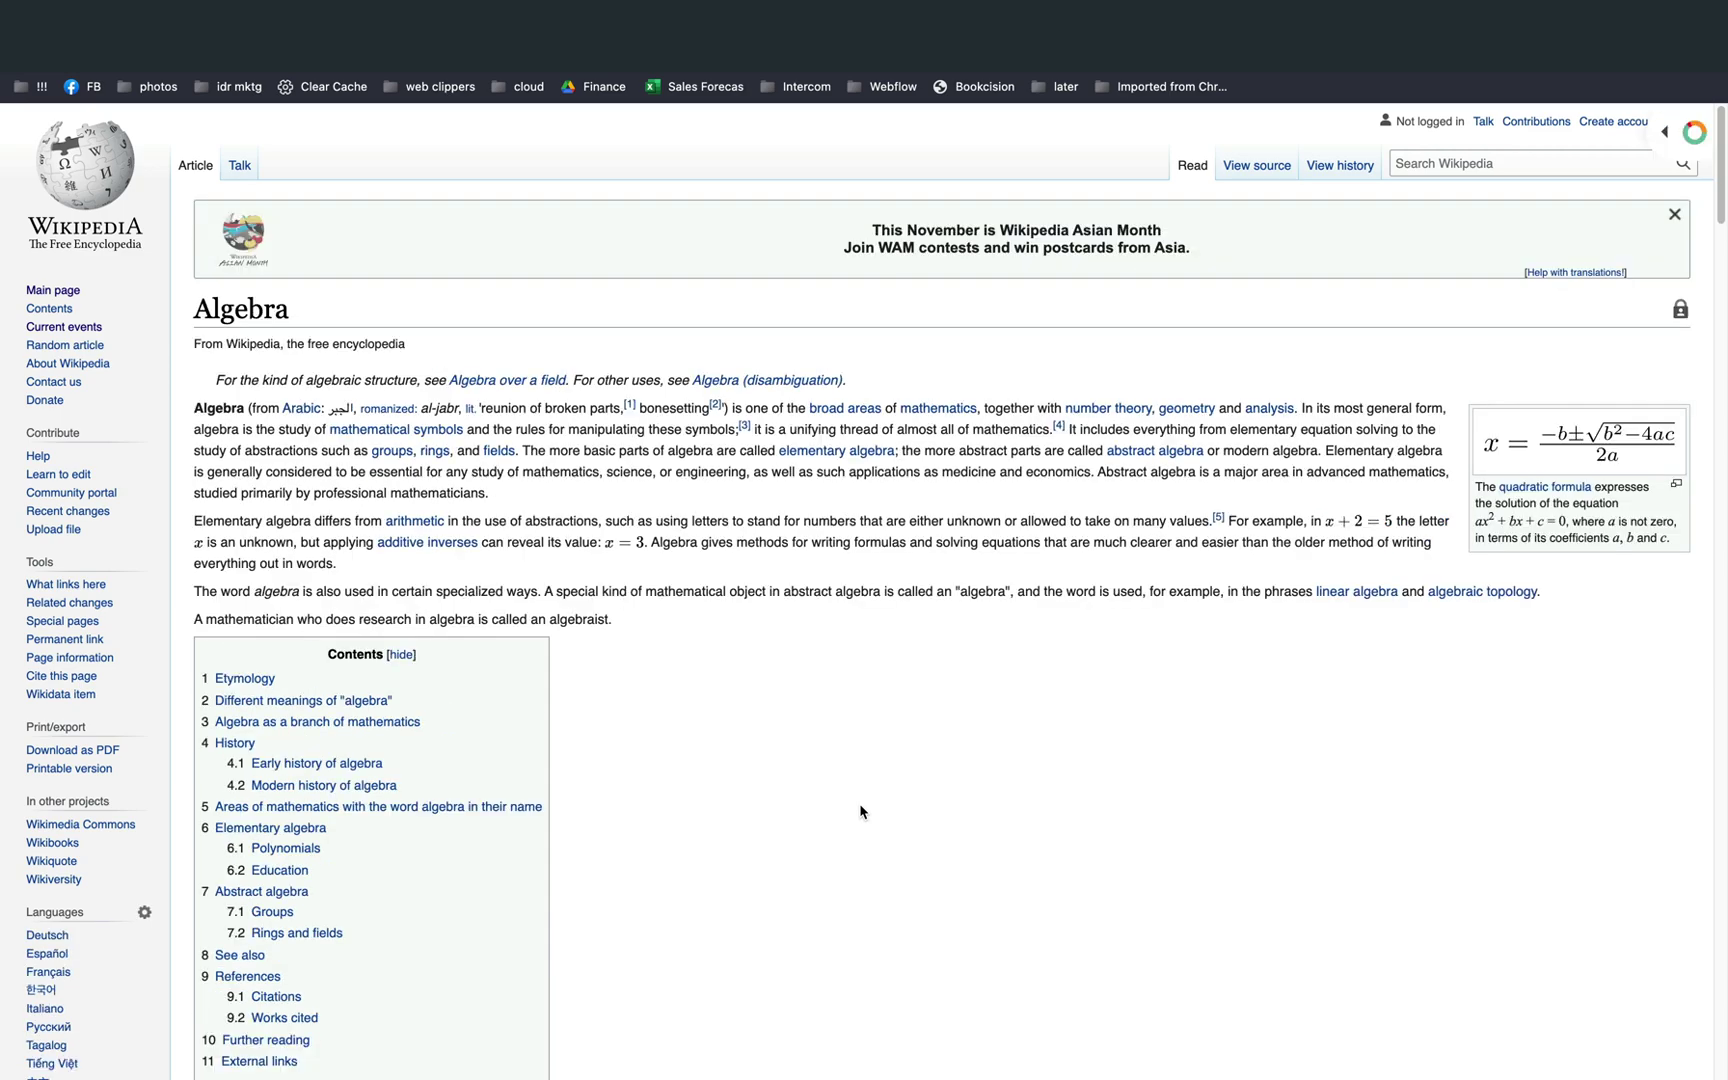
scroll(859, 803, "down", 20)
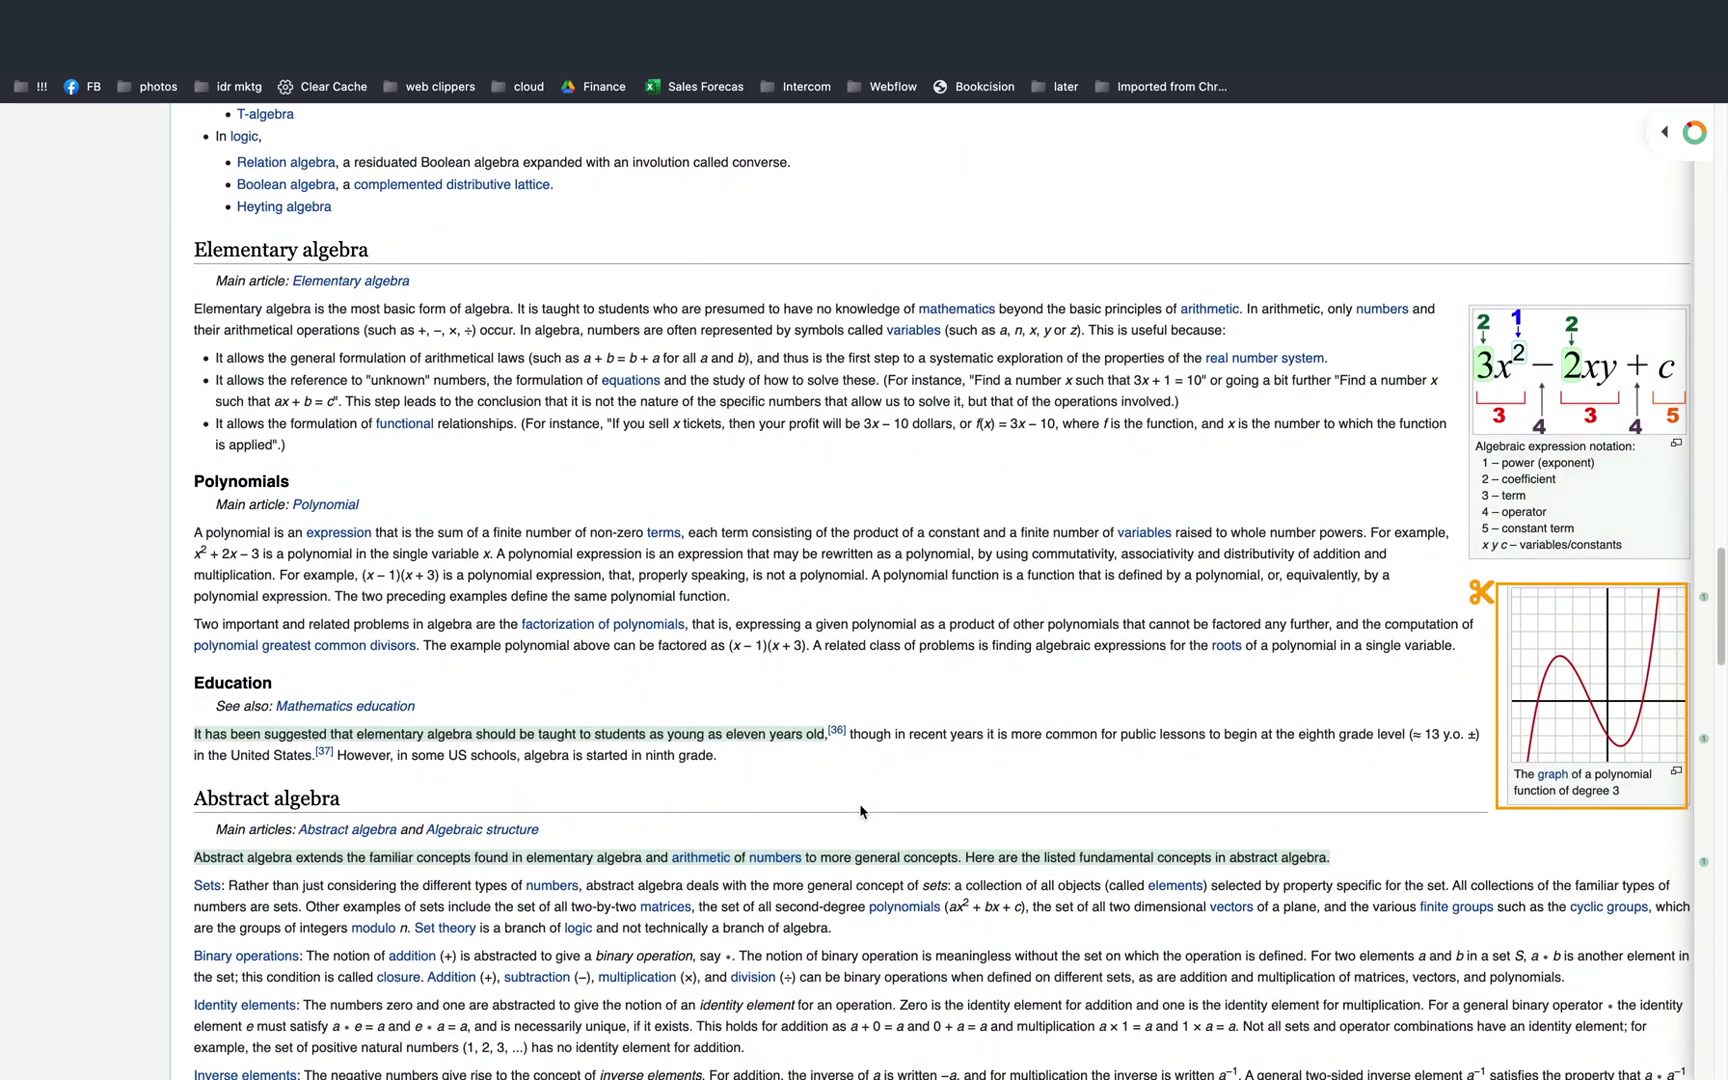